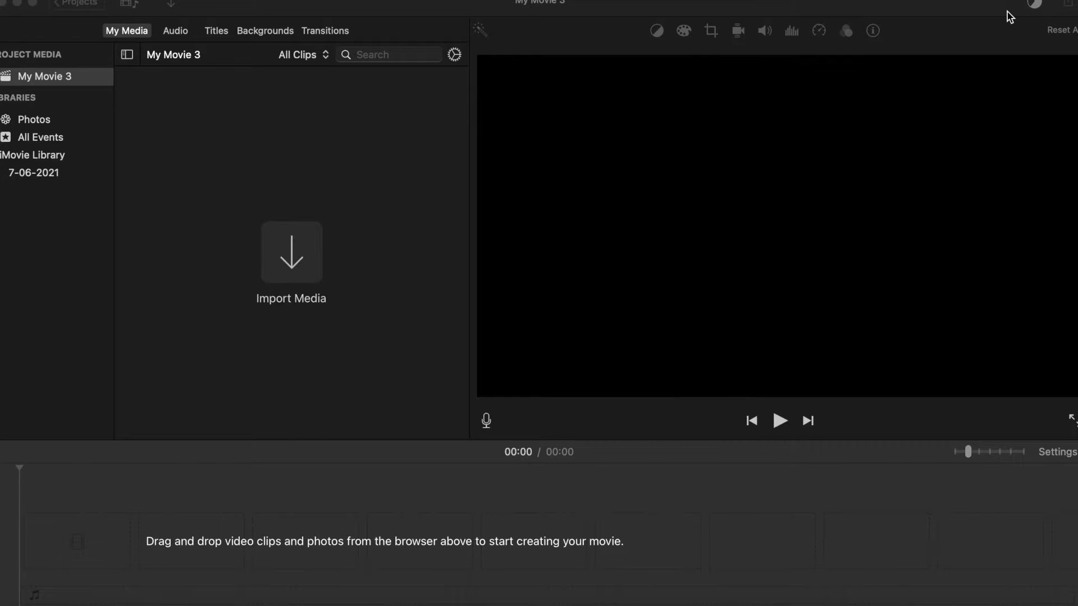
Import the freeeee.mov screen recording from the desktop into the project and add it to the timeline
click(1025, 270)
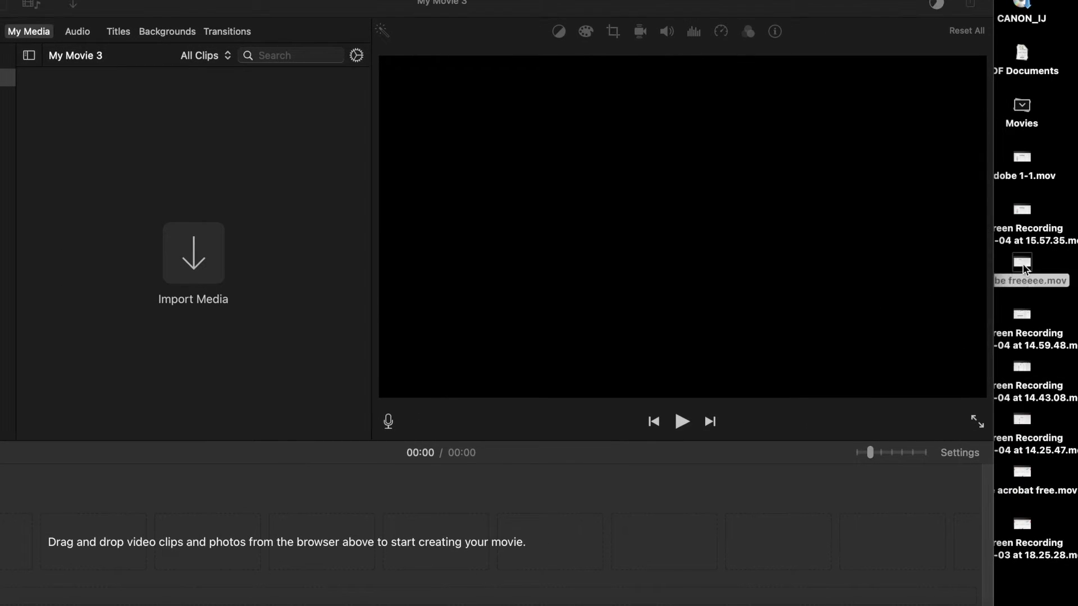
drag(1025, 269, 264, 284)
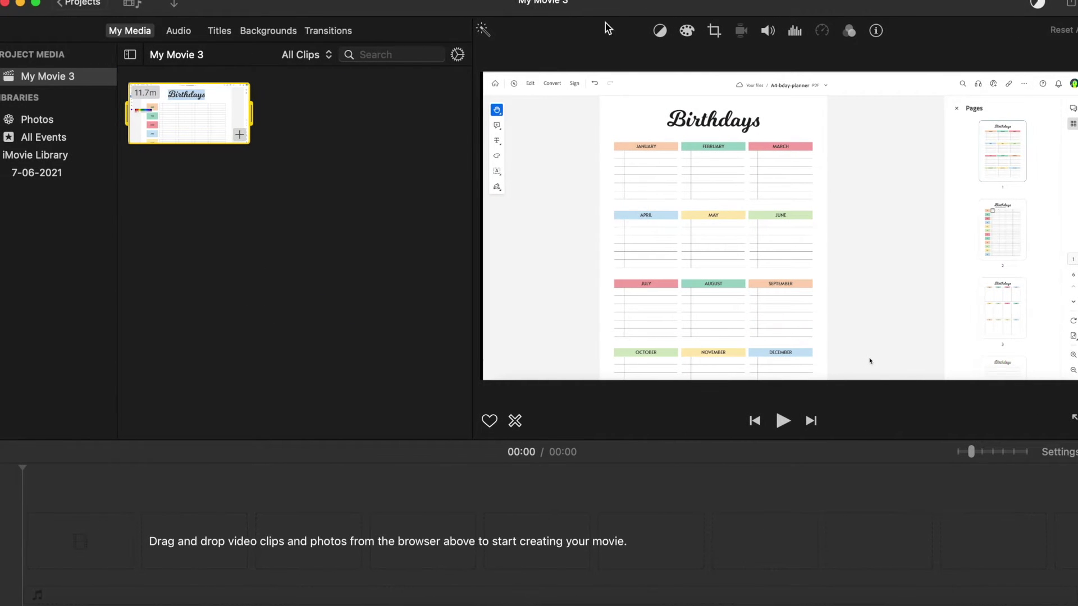
drag(185, 127, 214, 543)
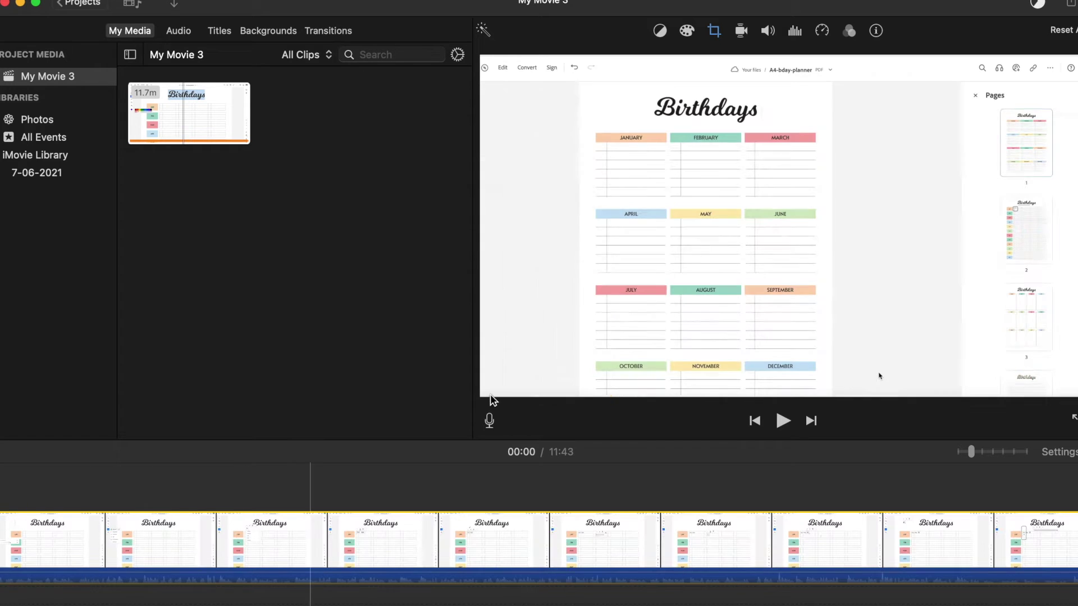
Switch to Chrome and save the pastel pink image from the "pink colour" results to the desktop as pinkkkkkk
click(313, 602)
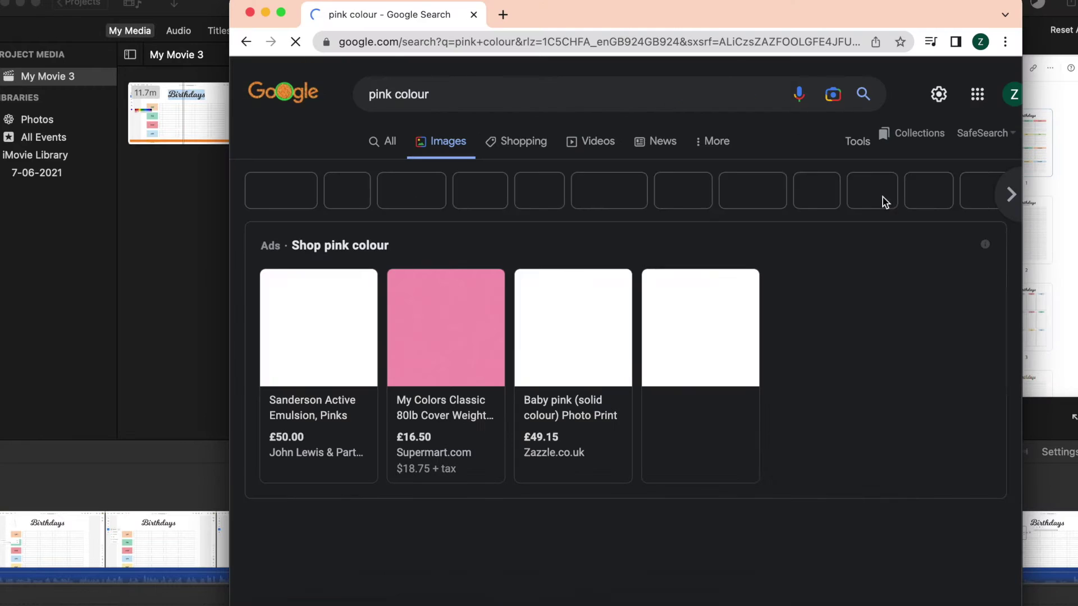
scroll(617, 309, down, 5)
right_click(402, 341)
click(487, 472)
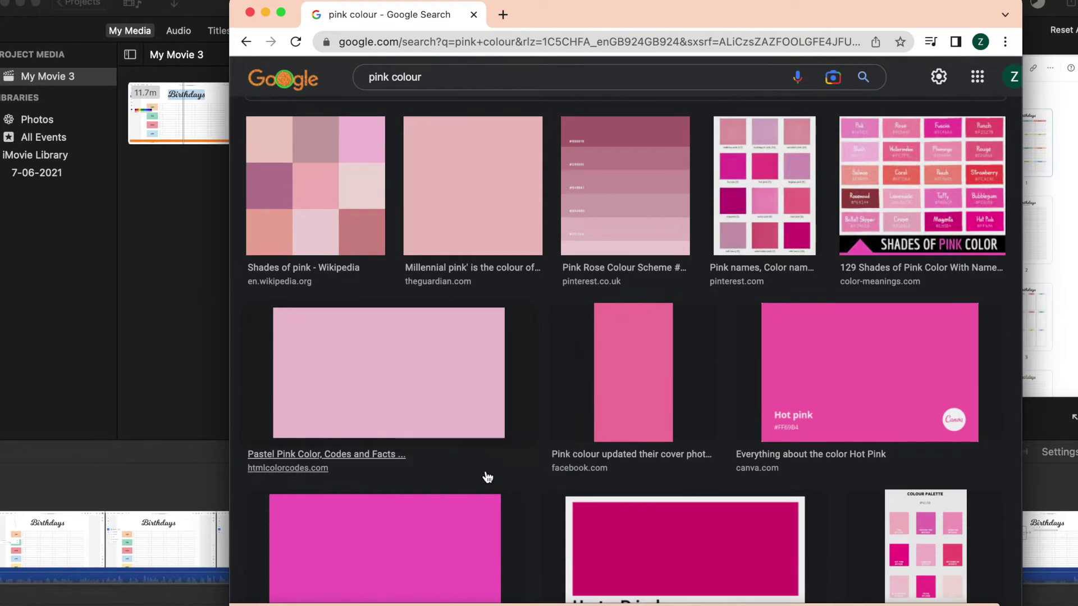
click(350, 325)
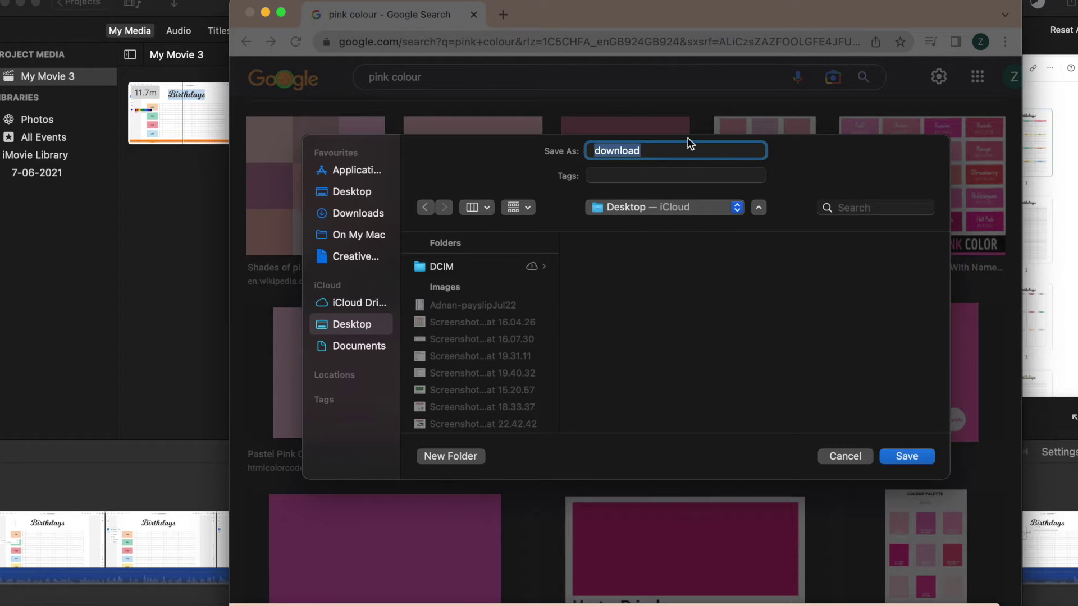
text(pinkkkkkk)
key(Return)
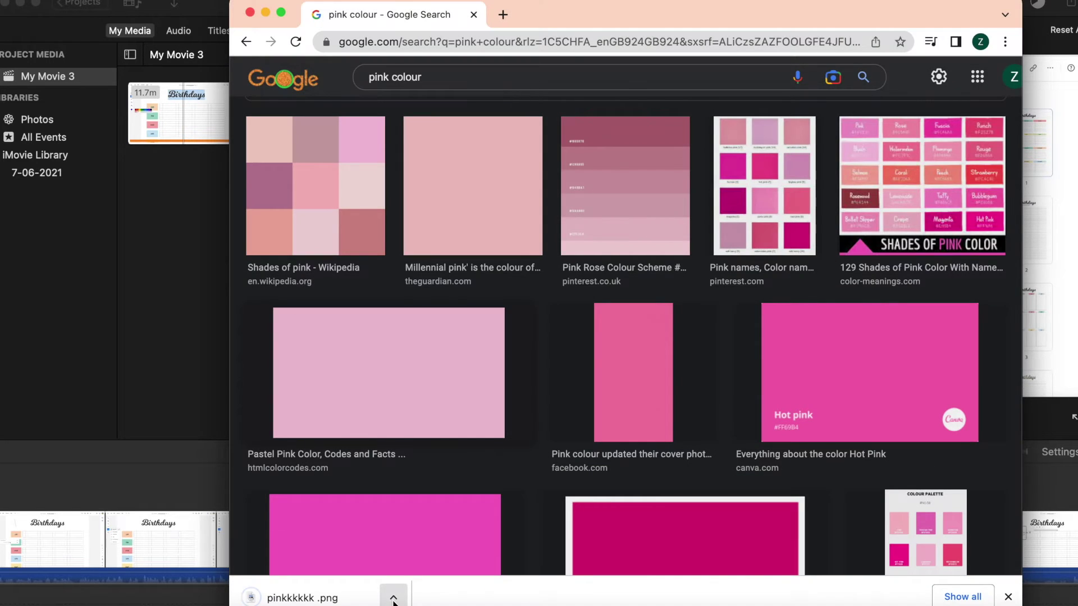
Return to iMovie, import the downloaded pinkkkkkk image into the project media and widen the window
click(365, 591)
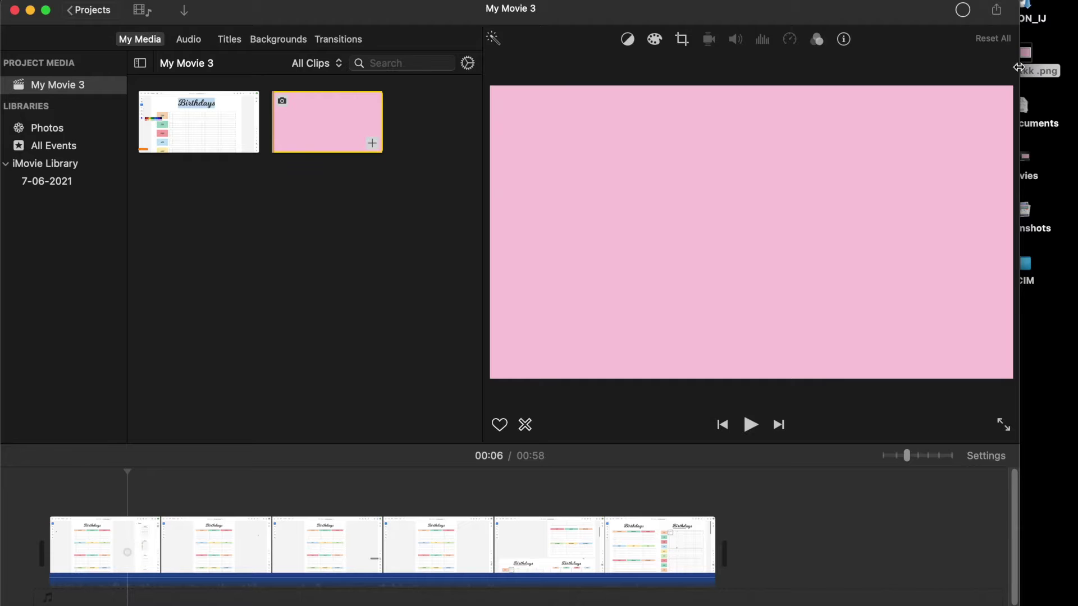
drag(1019, 67, 1077, 64)
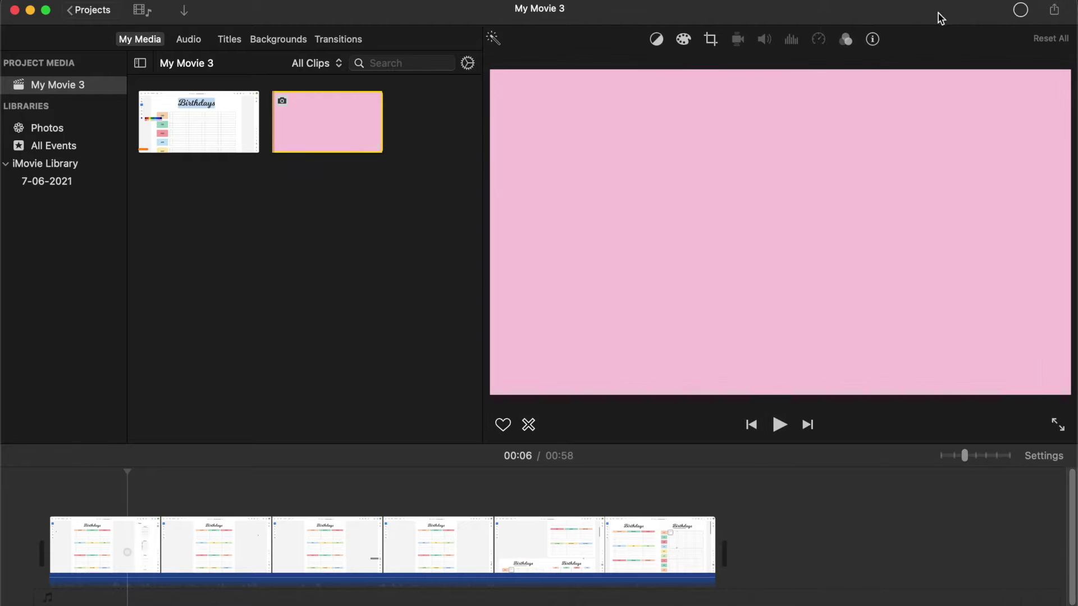
drag(938, 17, 941, 8)
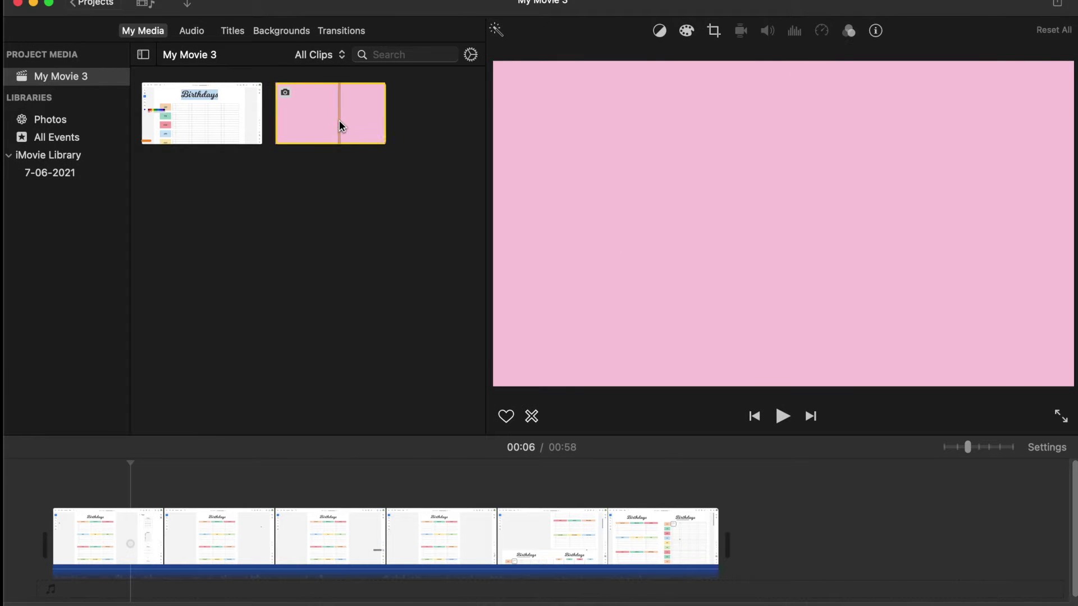
Crop the pink image in the media browser to a narrow horizontal bar in the middle and apply the crop
click(717, 32)
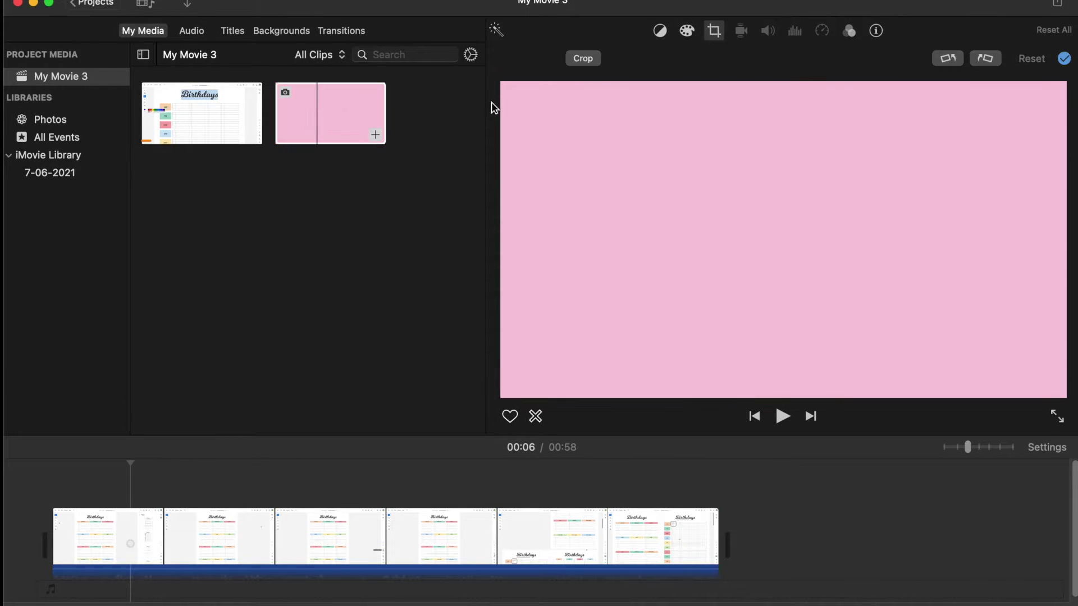
click(583, 58)
drag(507, 394, 832, 163)
drag(917, 198, 763, 244)
drag(795, 284, 791, 188)
drag(910, 163, 851, 165)
drag(853, 129, 825, 217)
click(1064, 59)
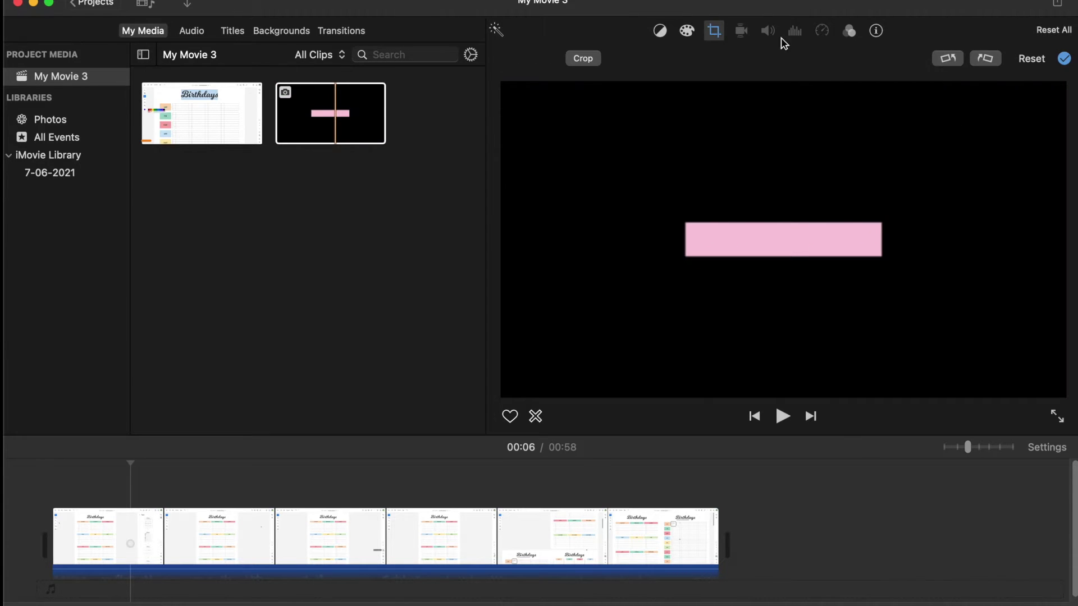
Overlay the cropped pink image above the recording near its start, shorten it to 3.0 s and preview it
drag(345, 118, 89, 473)
drag(178, 487, 123, 487)
click(85, 489)
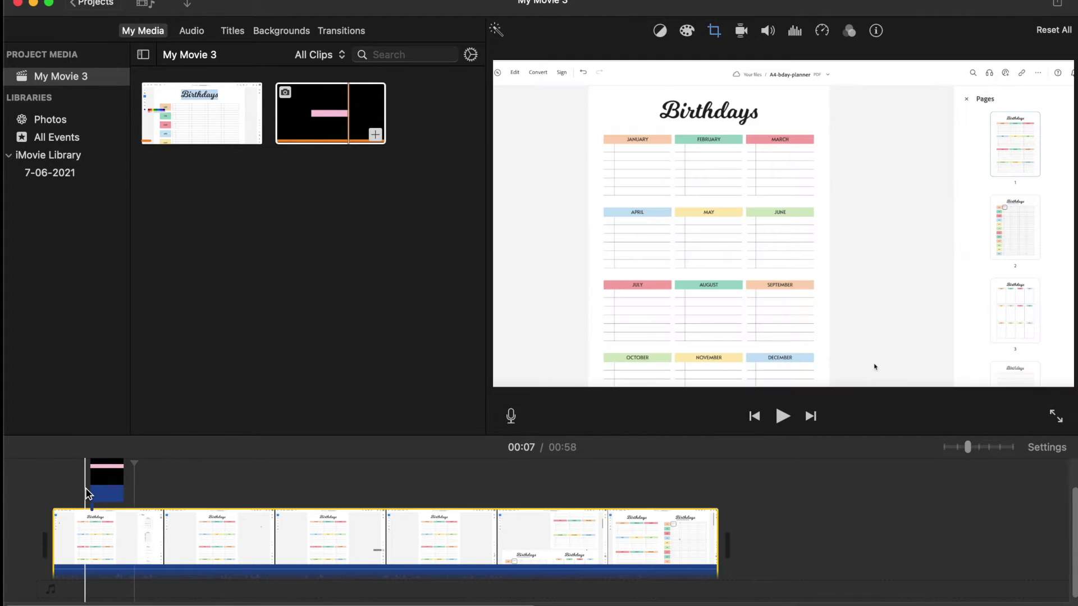
key(space)
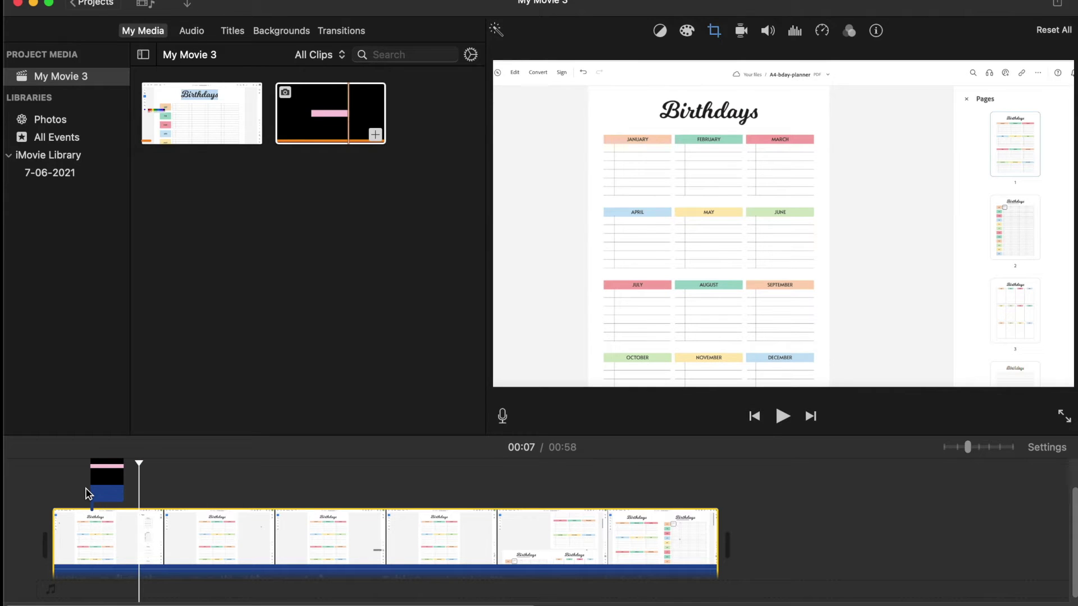
scroll(86, 489, right, 1)
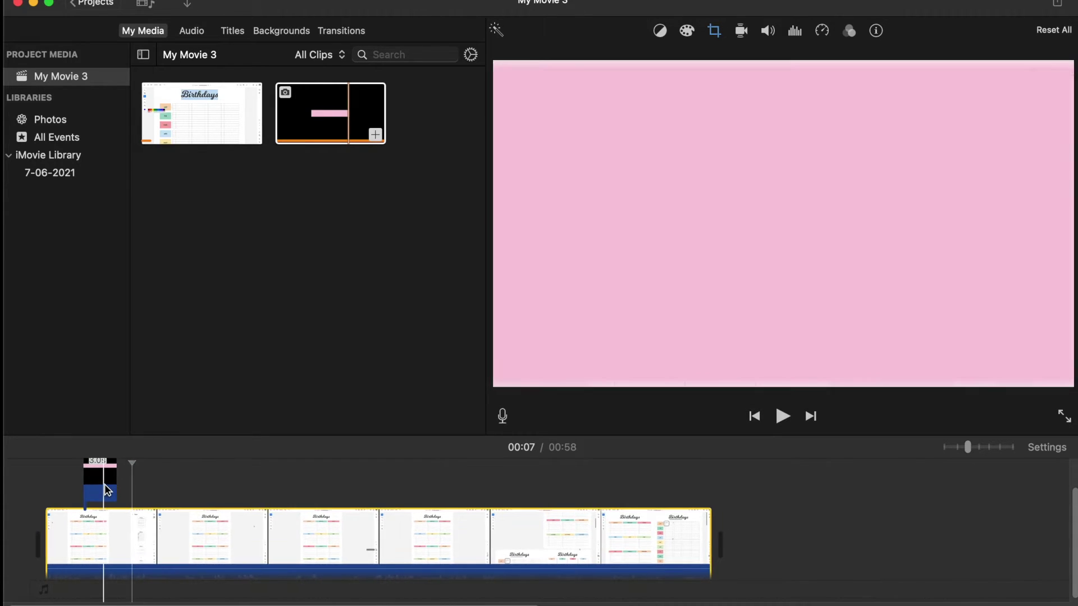
Set the pink overlay clip to Picture in Picture and move it over the middle of the birthday planner's upper half
click(108, 491)
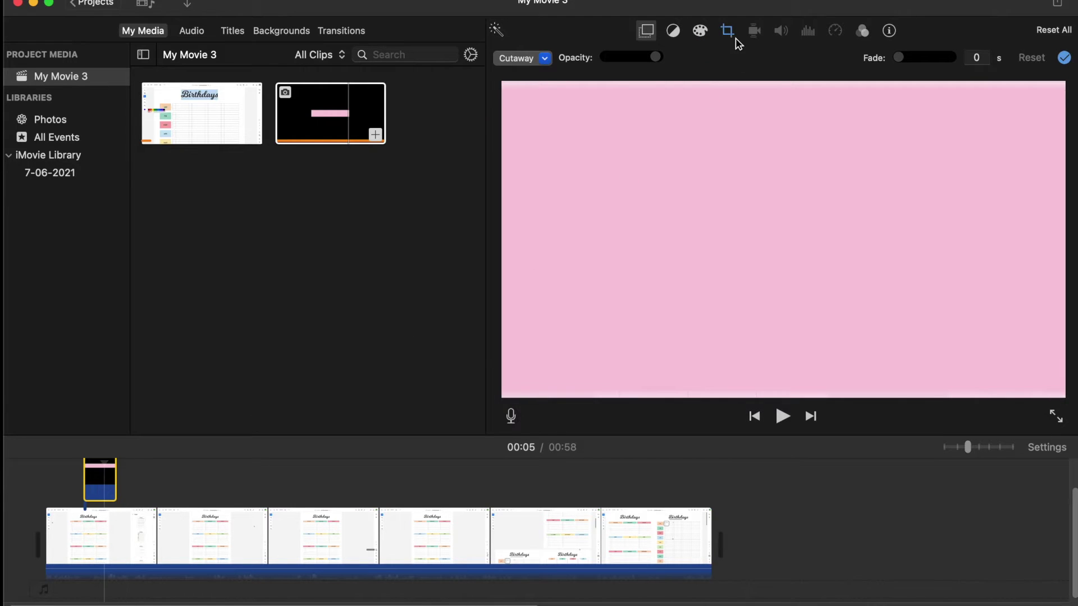
click(646, 32)
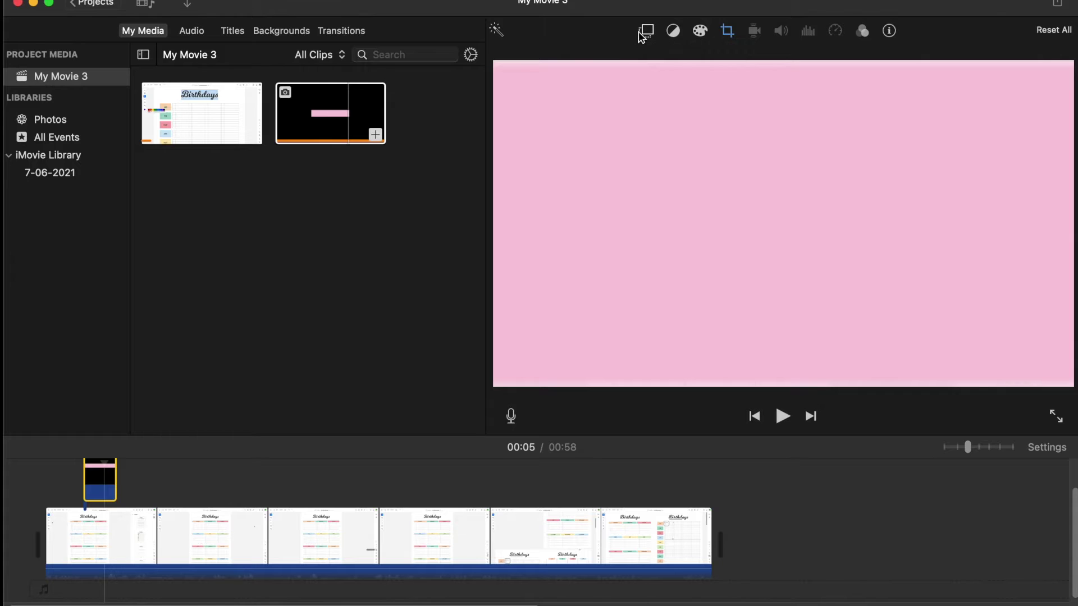
click(643, 35)
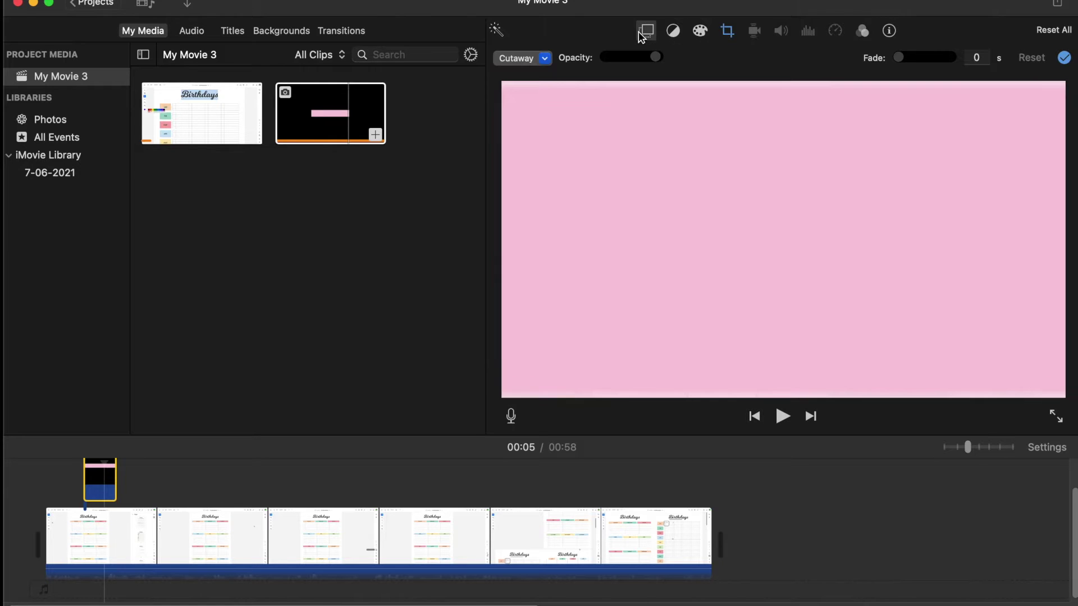
click(548, 56)
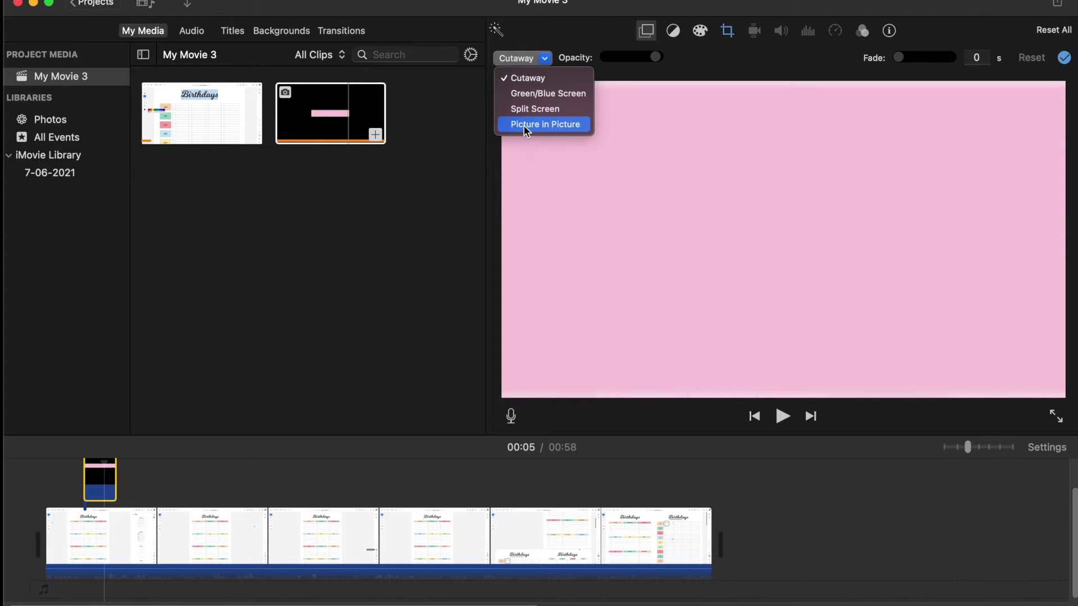
click(562, 129)
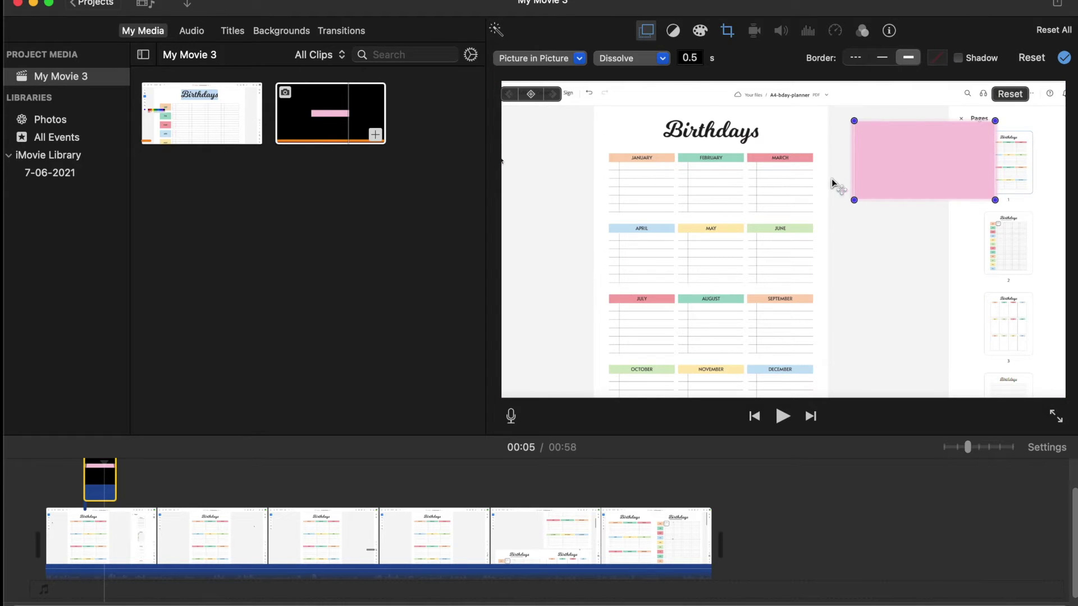
drag(832, 184, 706, 225)
Keep the Dissolve transition for the overlay and give it the thick border after trying the other border widths
click(655, 59)
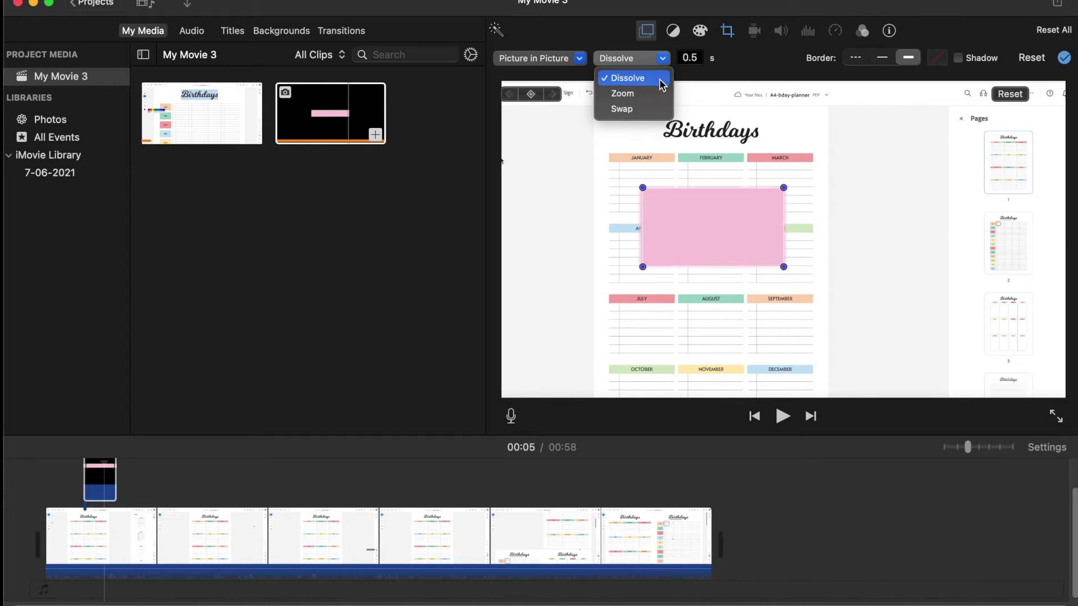
click(662, 84)
click(910, 59)
click(886, 62)
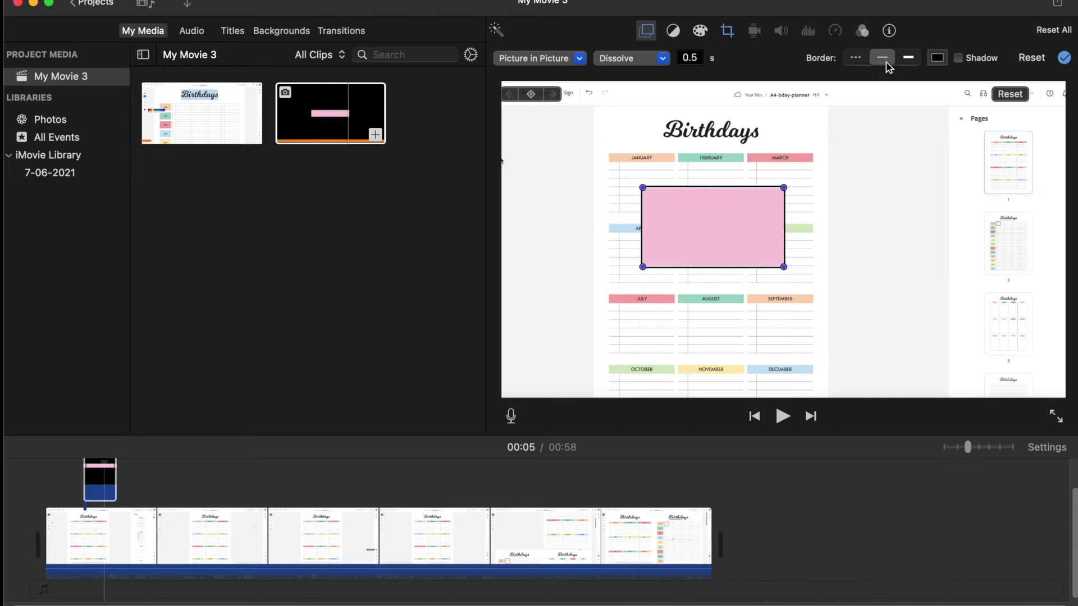
click(856, 60)
click(909, 60)
Set the overlay's border colour to magenta, apply the Picture in Picture settings and play the overlay section
click(939, 59)
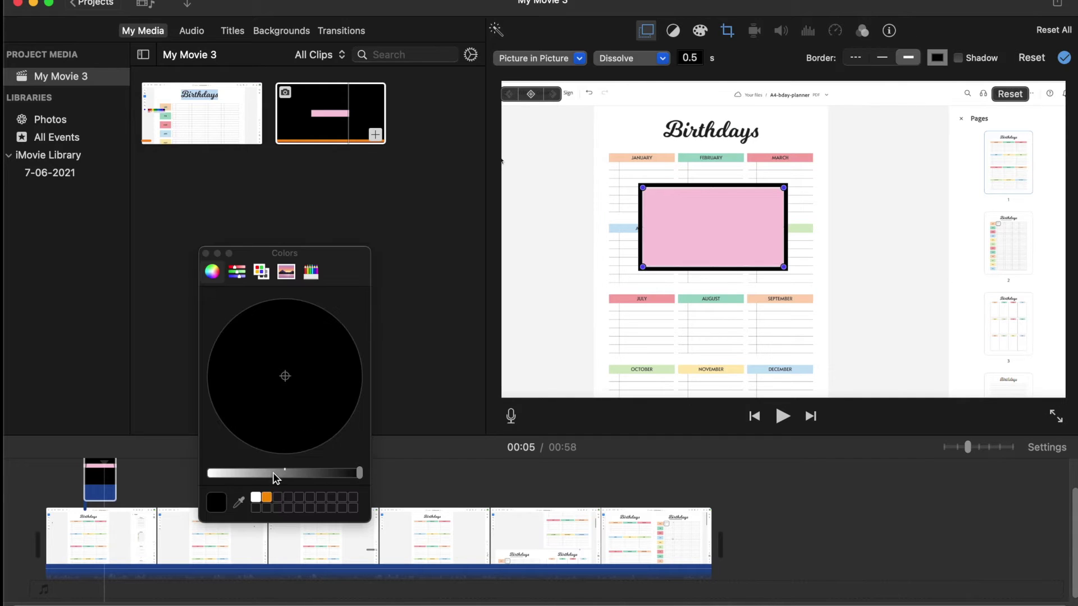
click(267, 498)
drag(298, 436, 385, 336)
click(205, 254)
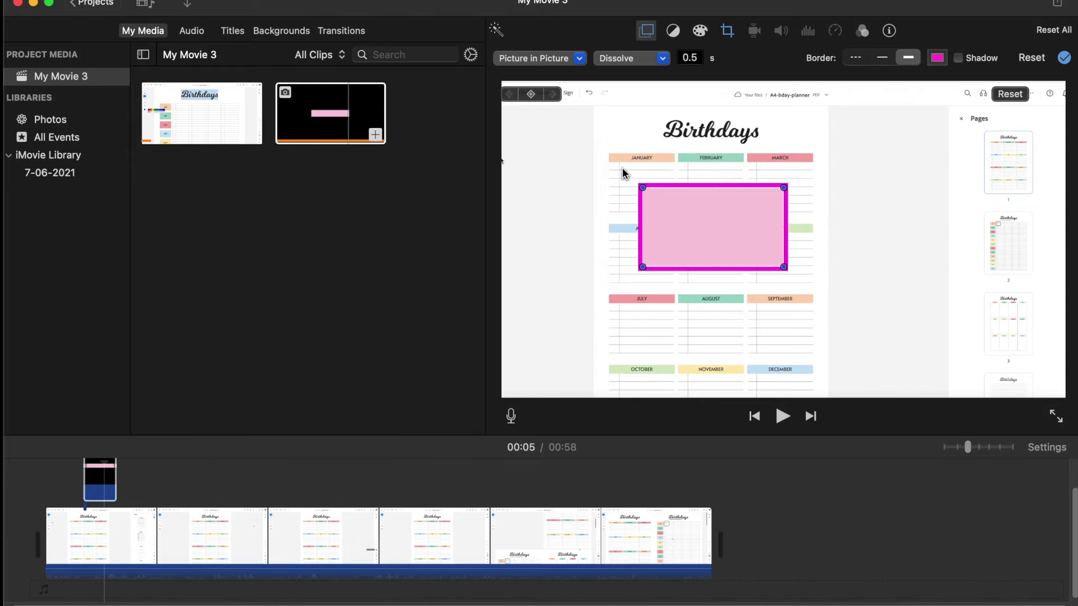
click(1064, 57)
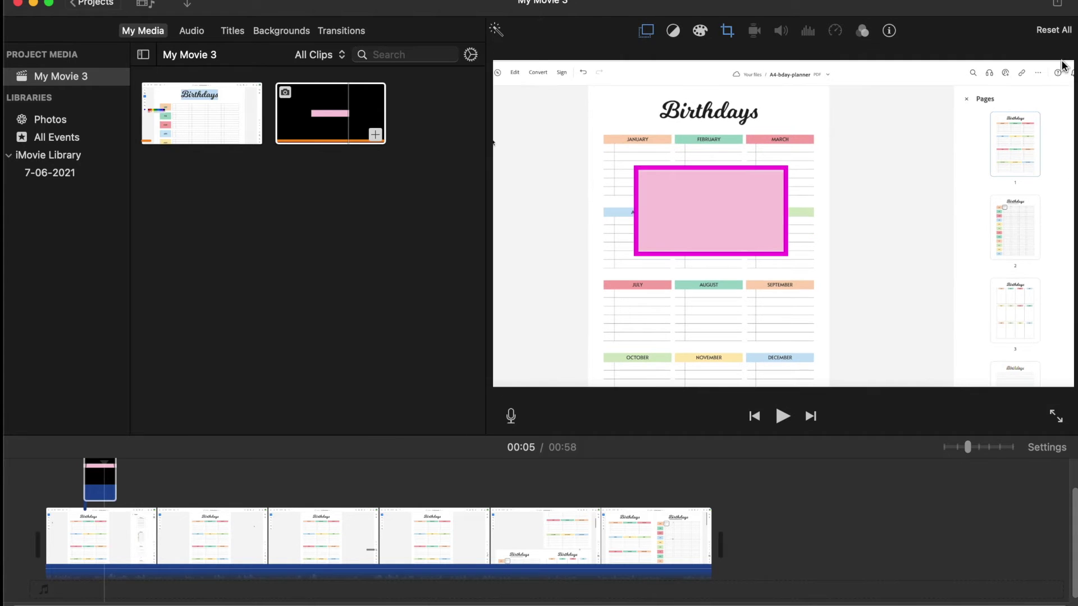
click(78, 486)
key(space)
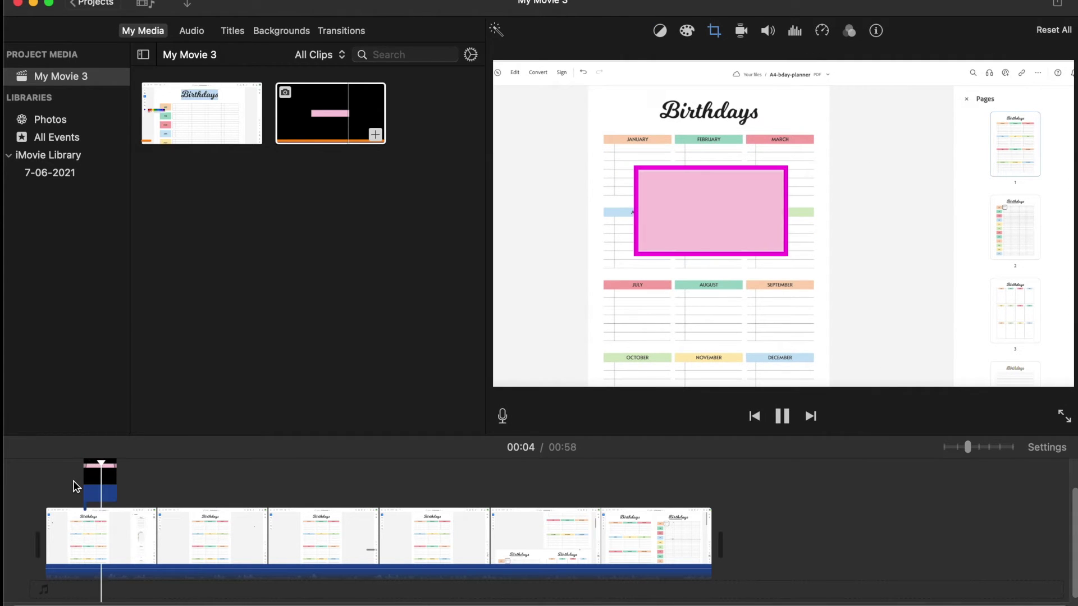
key(space)
Clear the overlay's Dissolve duration, apply the change and play the overlay section again
click(94, 482)
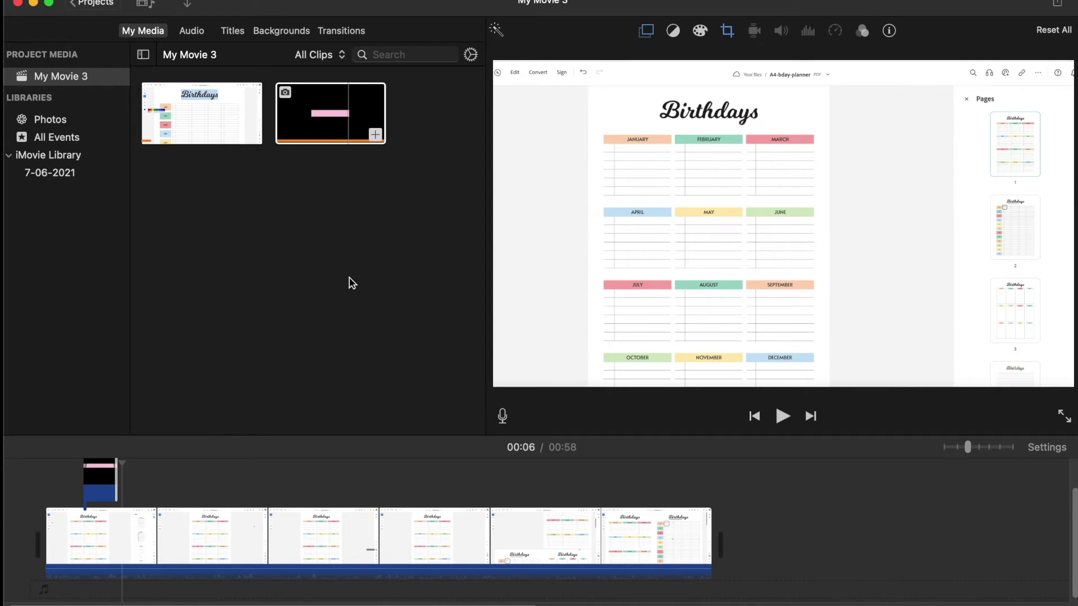
click(646, 32)
double_click(695, 57)
key(BackSpace)
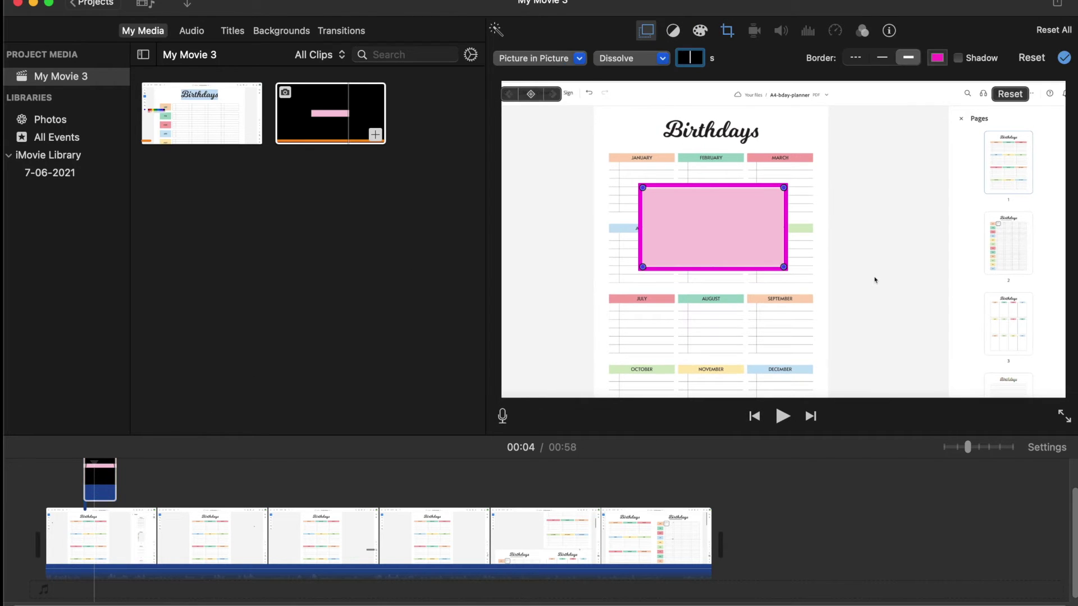
click(1064, 58)
click(79, 482)
key(space)
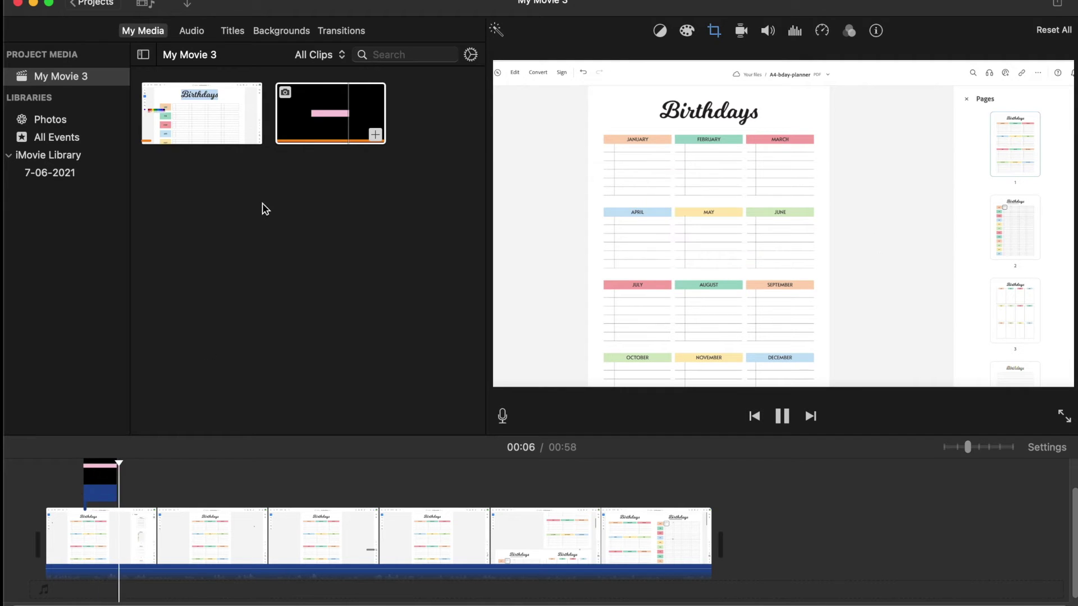
click(101, 491)
key(space)
Add the pink image a second time above the recording, after the first overlay, and shorten it
click(341, 113)
drag(342, 112, 155, 471)
click(227, 478)
drag(227, 478, 171, 480)
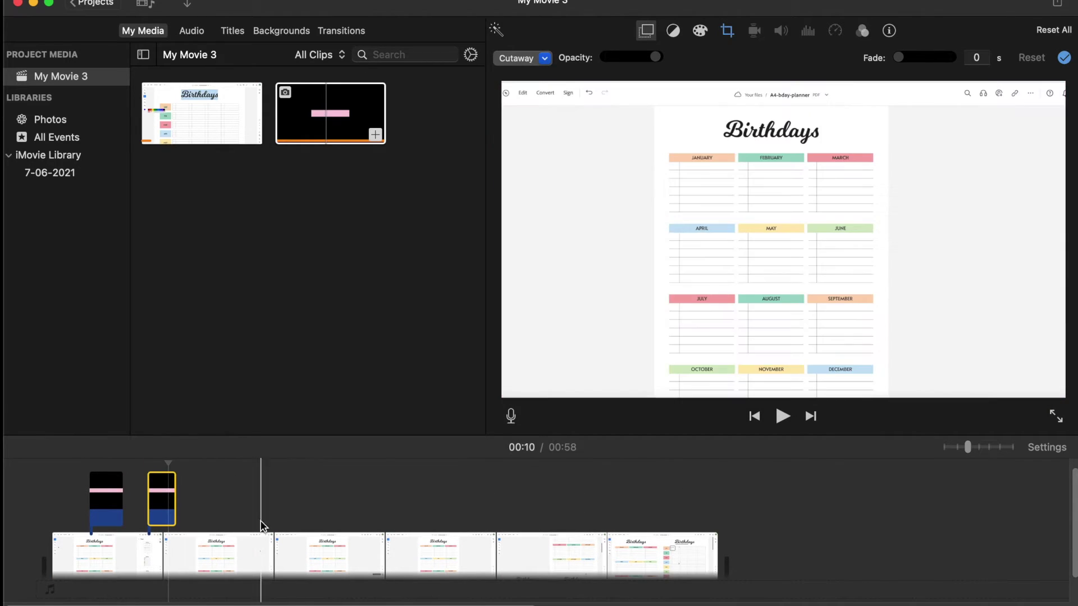
Set the second overlay to Picture in Picture and place it as a small box under the August heading
click(542, 58)
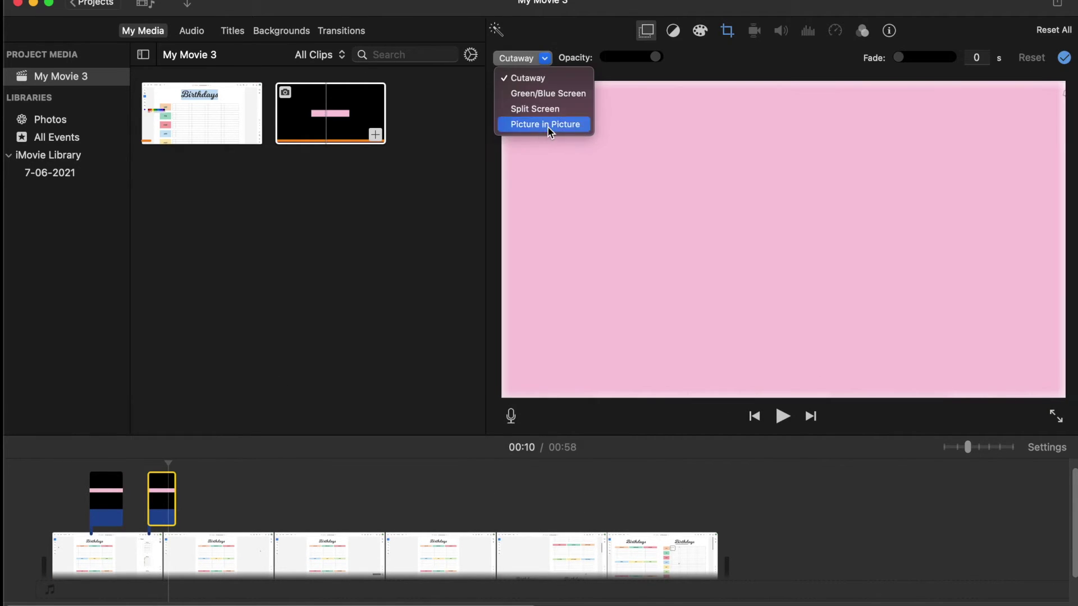
click(544, 124)
drag(988, 163, 753, 368)
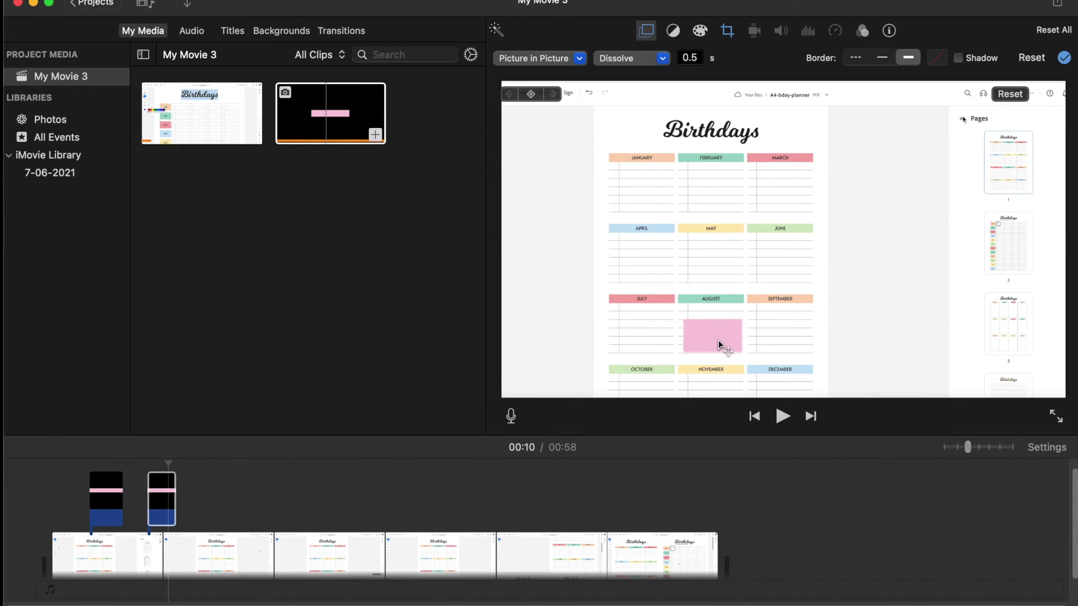
Give the second overlay the thick border and set its colour to purple after trying green
click(907, 58)
click(937, 58)
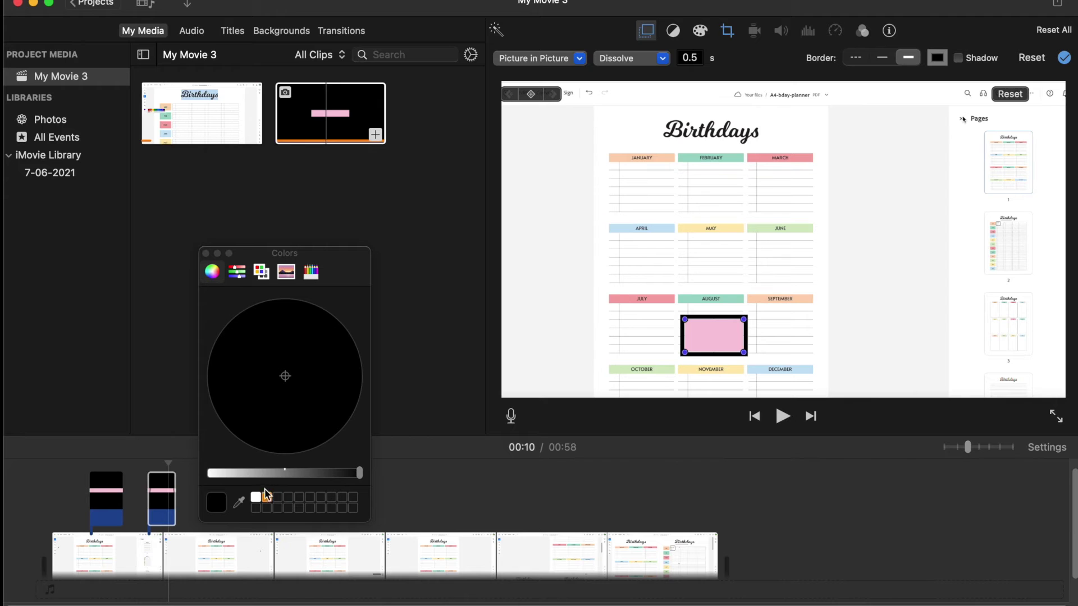
click(258, 422)
click(266, 501)
drag(254, 379, 249, 317)
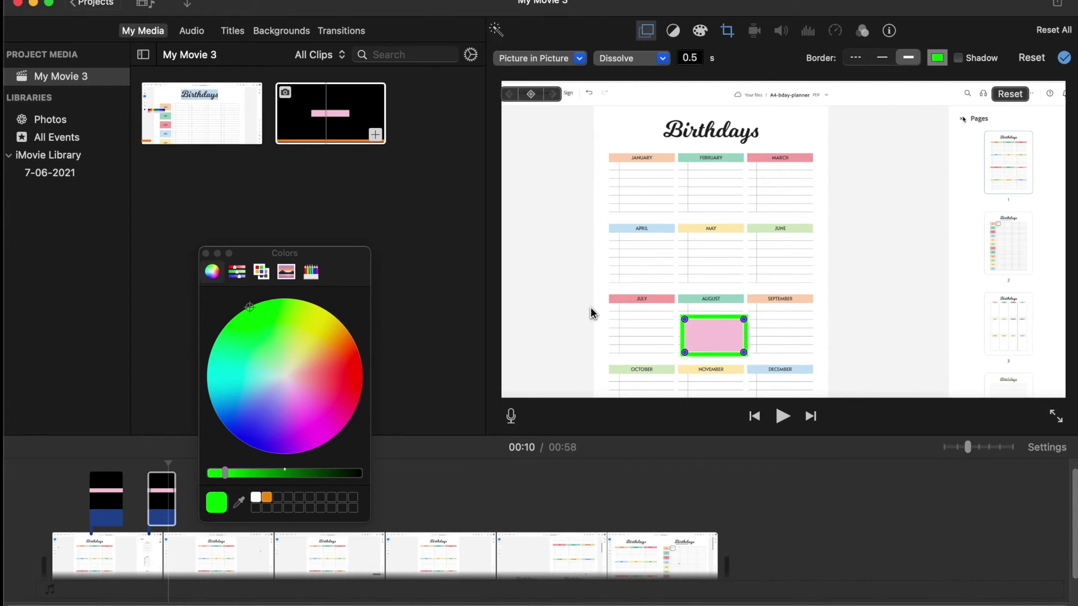
click(320, 434)
click(279, 424)
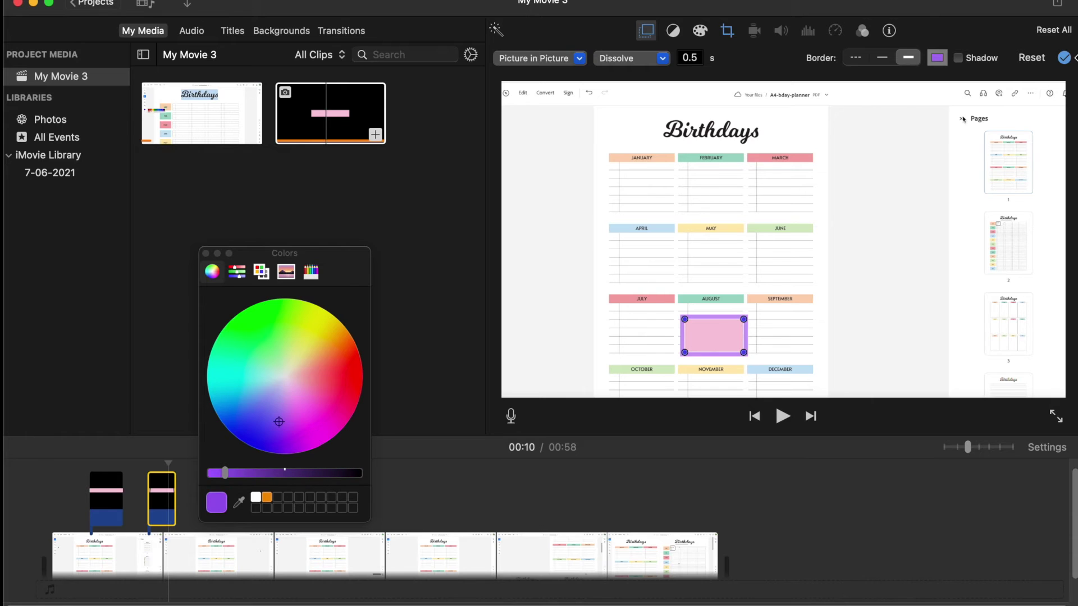
Apply the second overlay's purple border settings and close the Colors window
click(1065, 58)
click(207, 256)
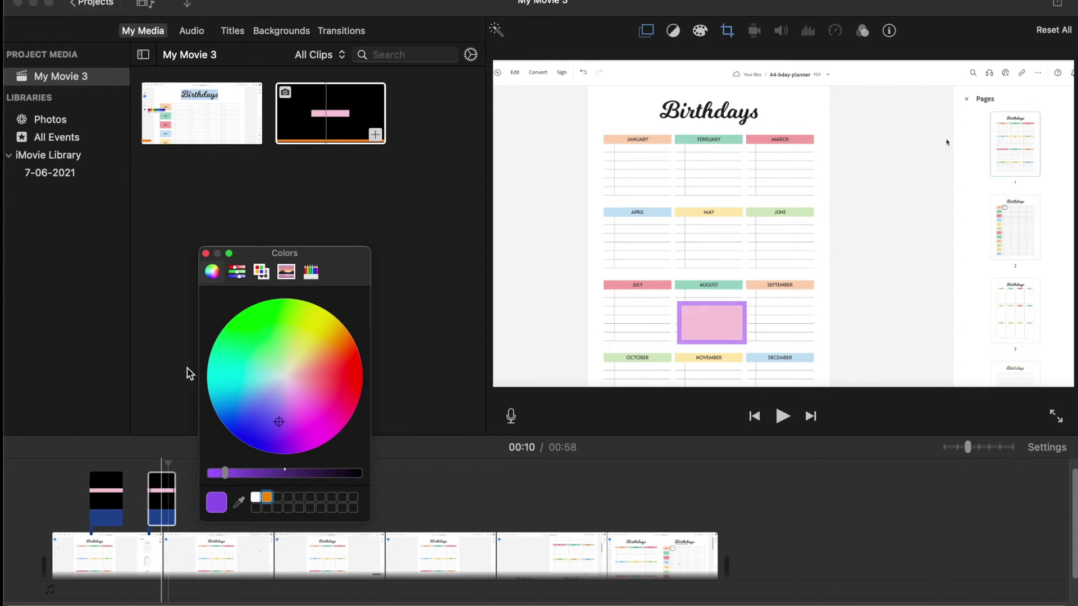
click(205, 253)
Move the second overlay so it starts directly after the first one, and play the section with both overlays
drag(159, 496, 133, 505)
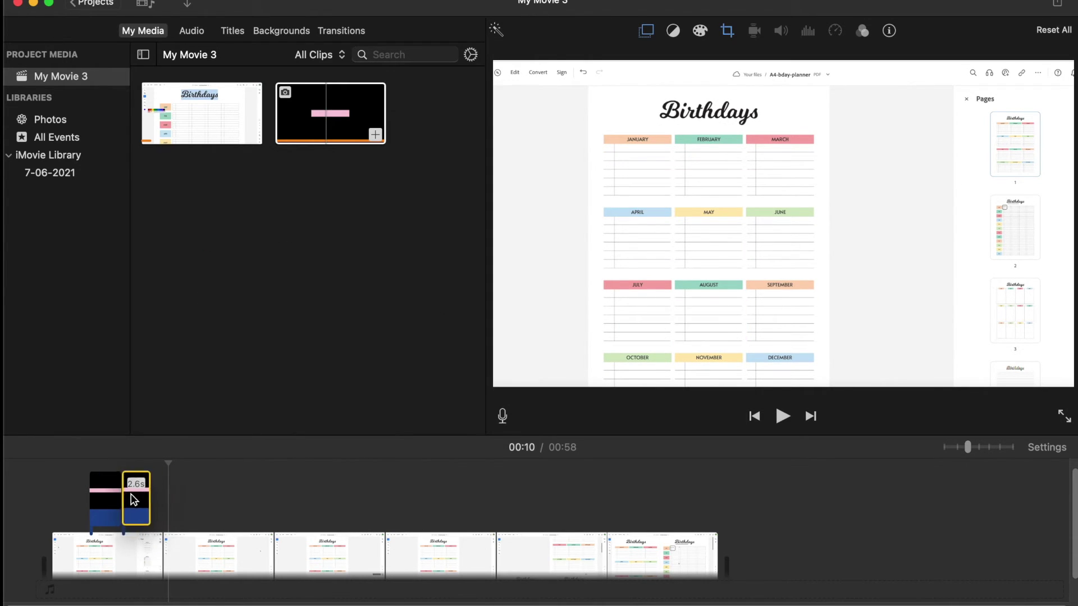
key(space)
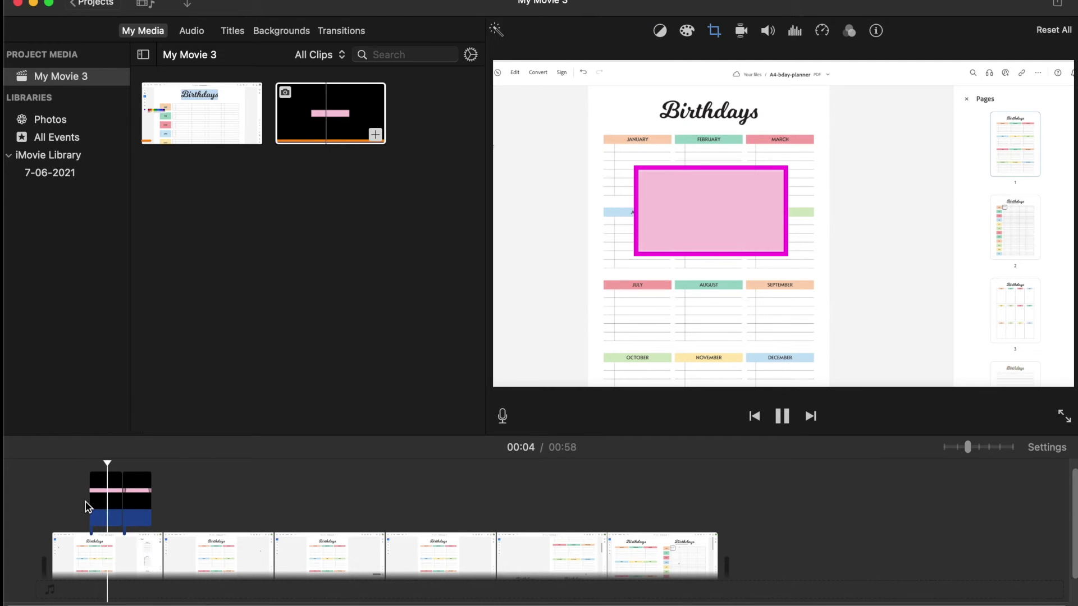
key(space)
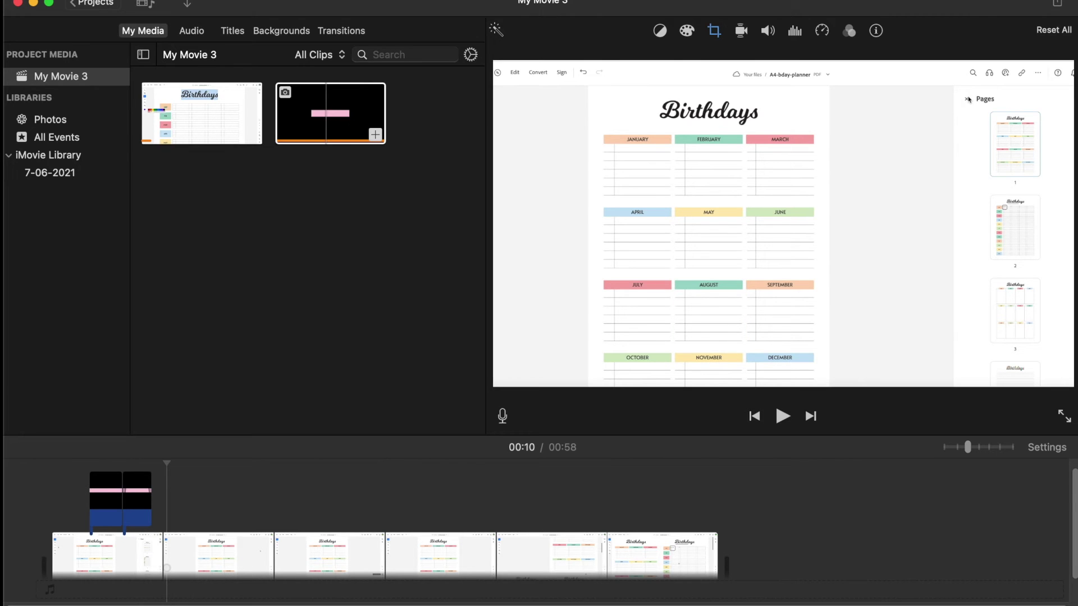
Export the movie as a video file named pinkkk111 in the youtube folder and check the export progress
click(84, 0)
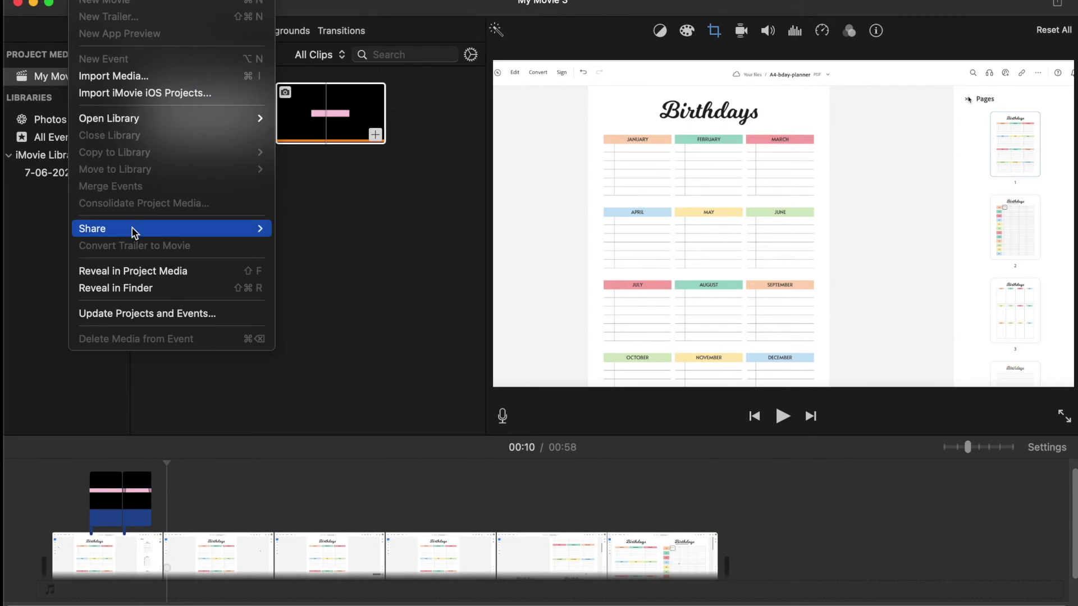
mouse_move(134, 229)
click(347, 3)
click(84, 0)
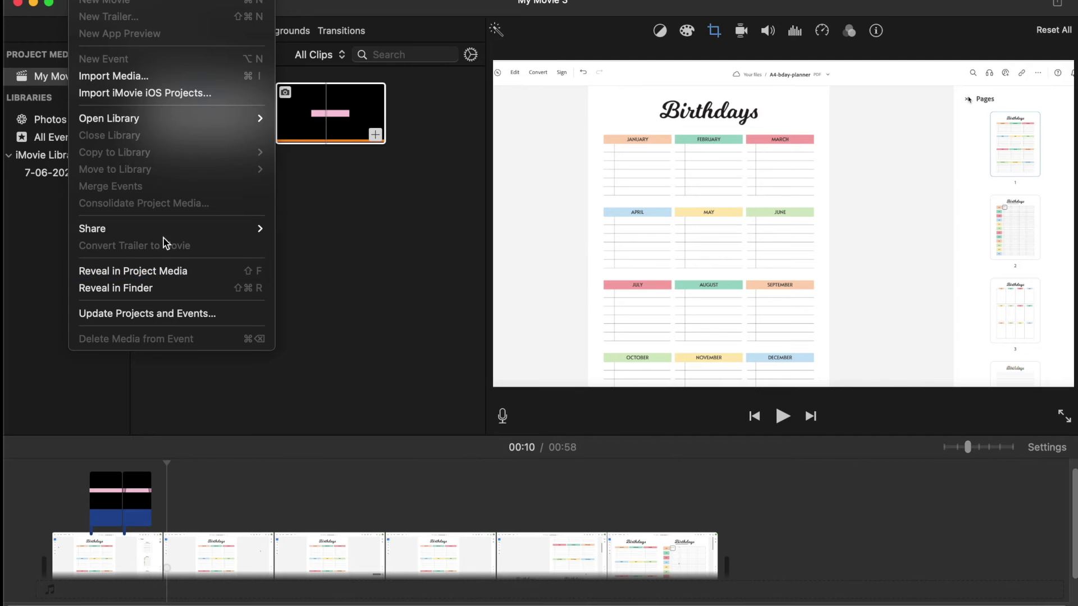
click(298, 281)
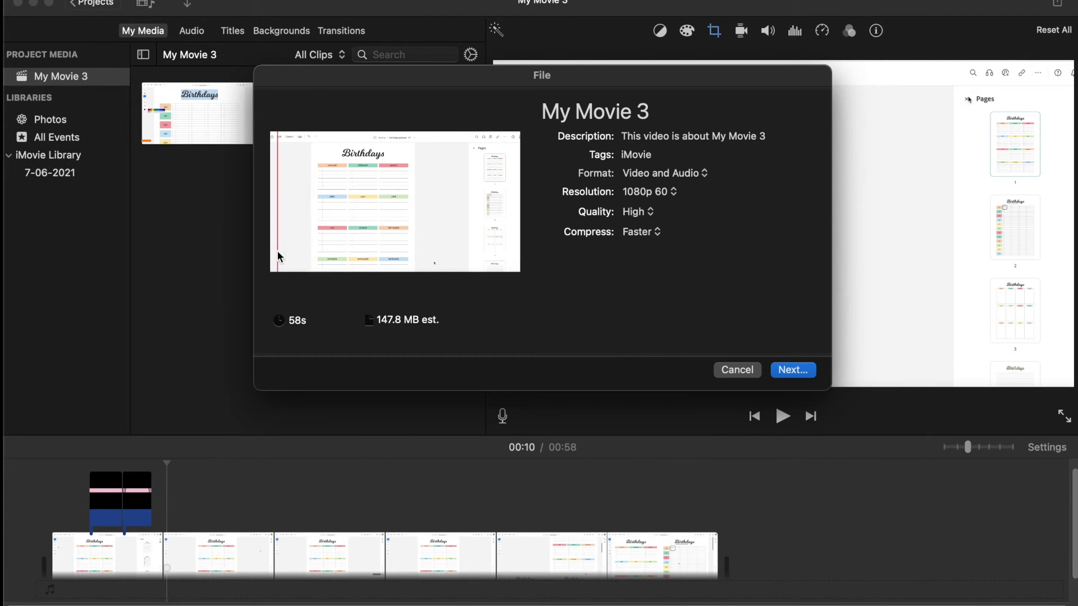
click(809, 373)
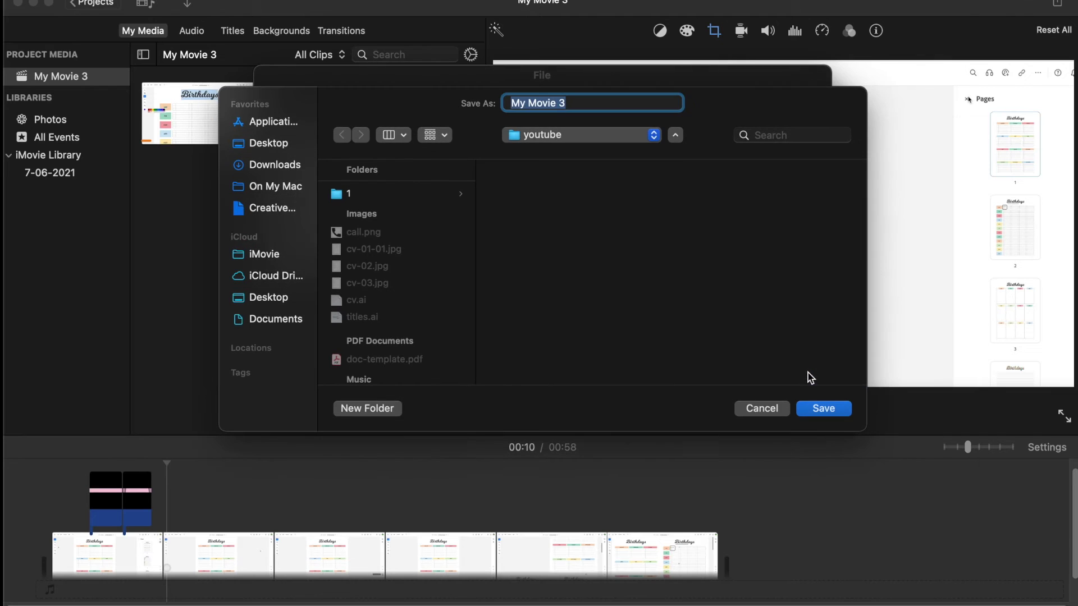
text(pinkkk111)
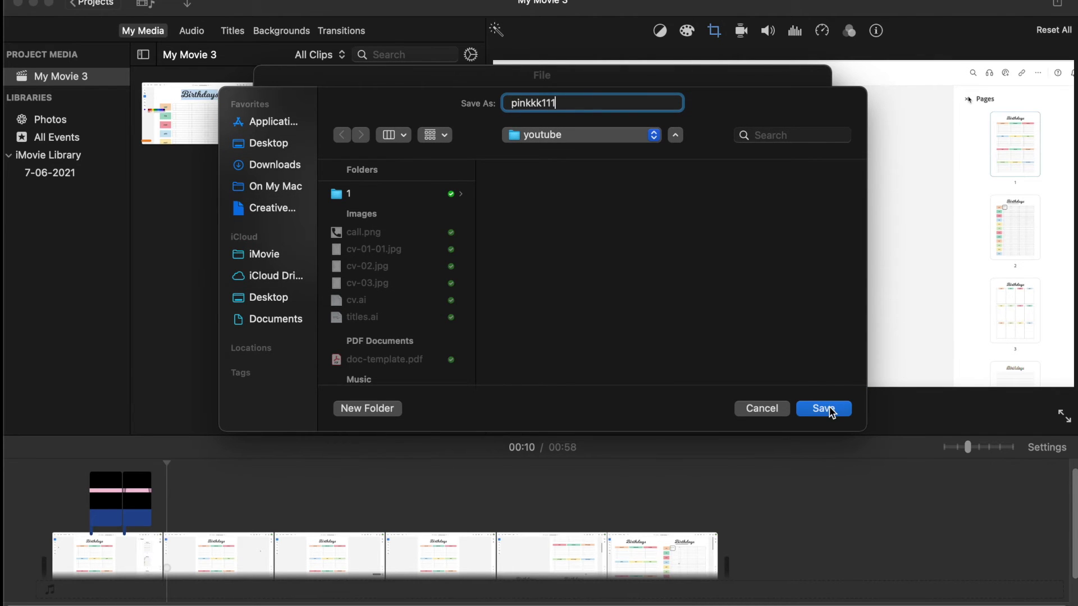
click(831, 411)
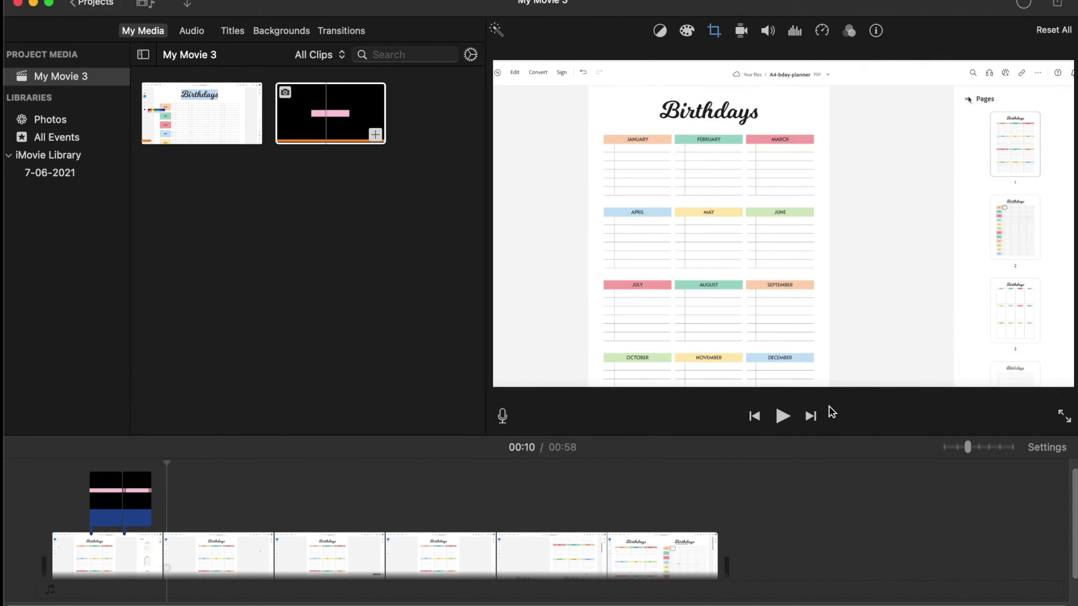
click(1023, 5)
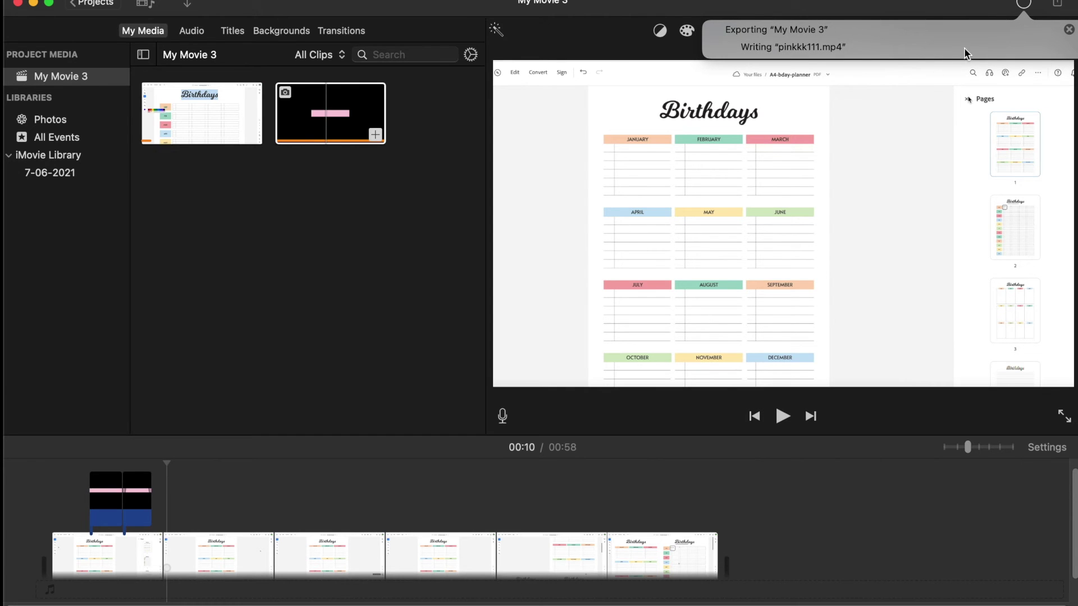
Bring the exported pinkkk111 video into the project media and delete everything from the timeline
drag(962, 529, 457, 204)
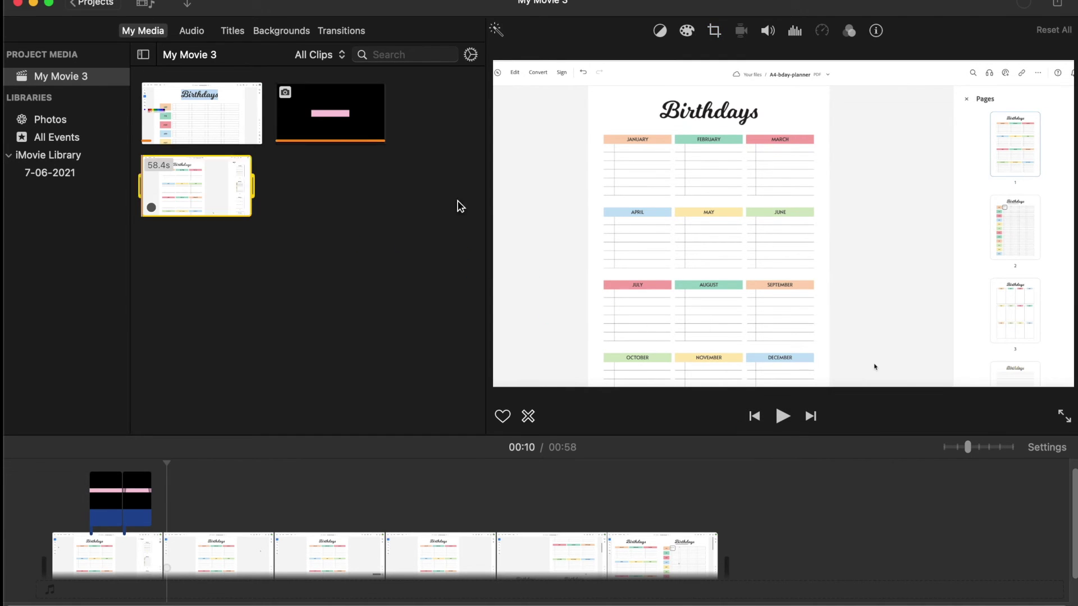
click(240, 133)
click(130, 523)
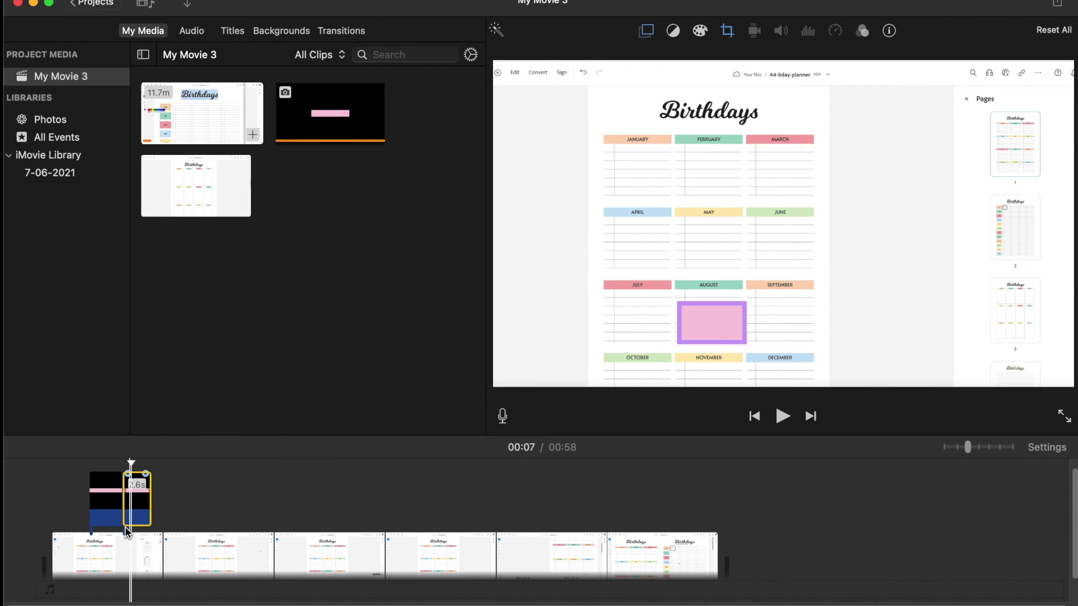
key(super+a)
key(Delete)
Add the whole exported video to the empty timeline and set the playhead near its beginning
click(168, 202)
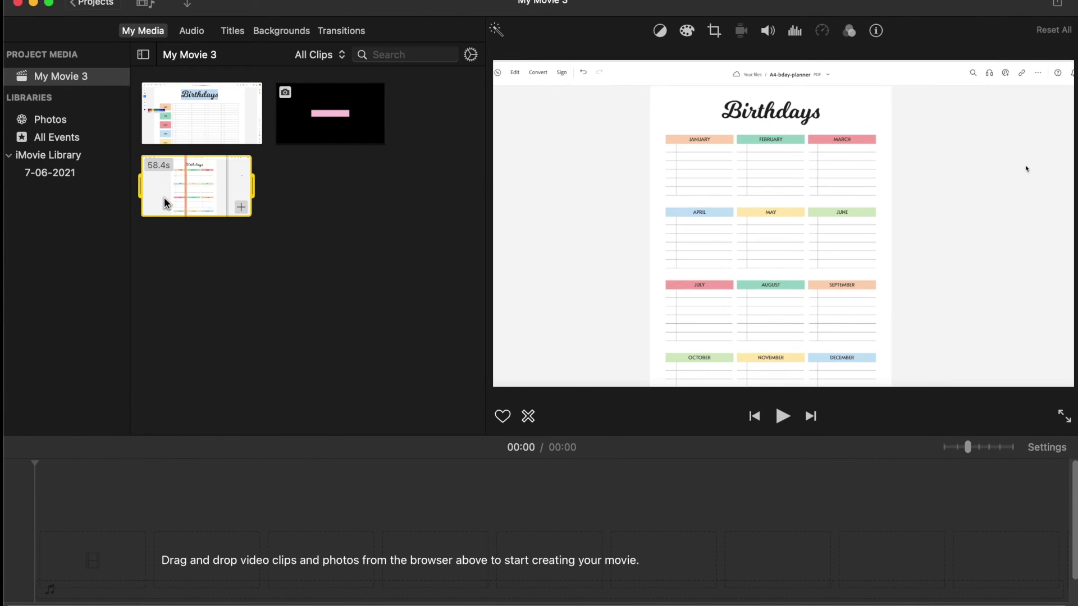
drag(164, 201, 71, 517)
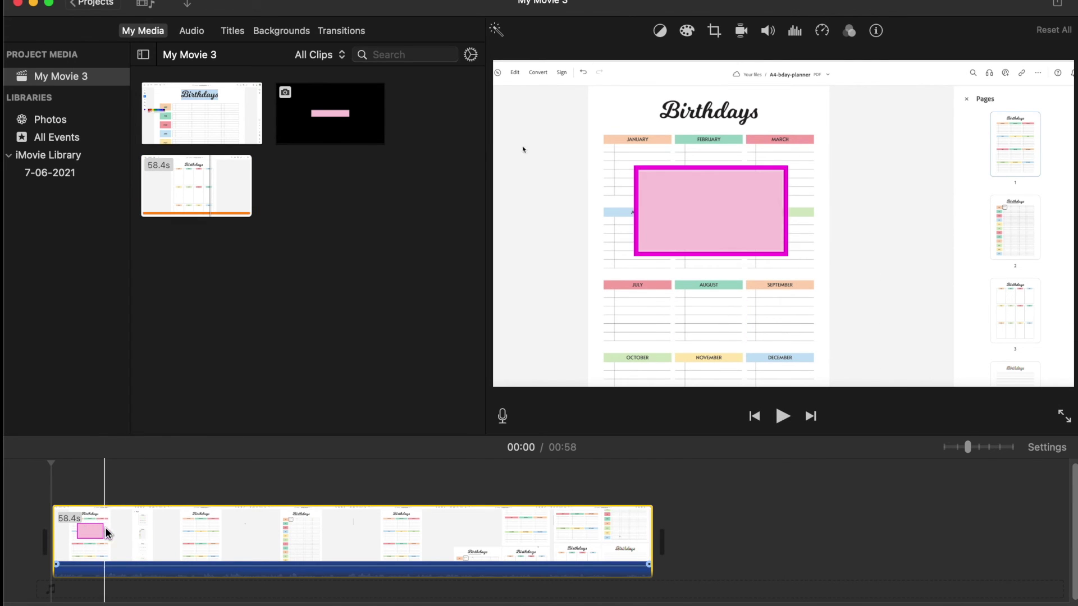
click(73, 499)
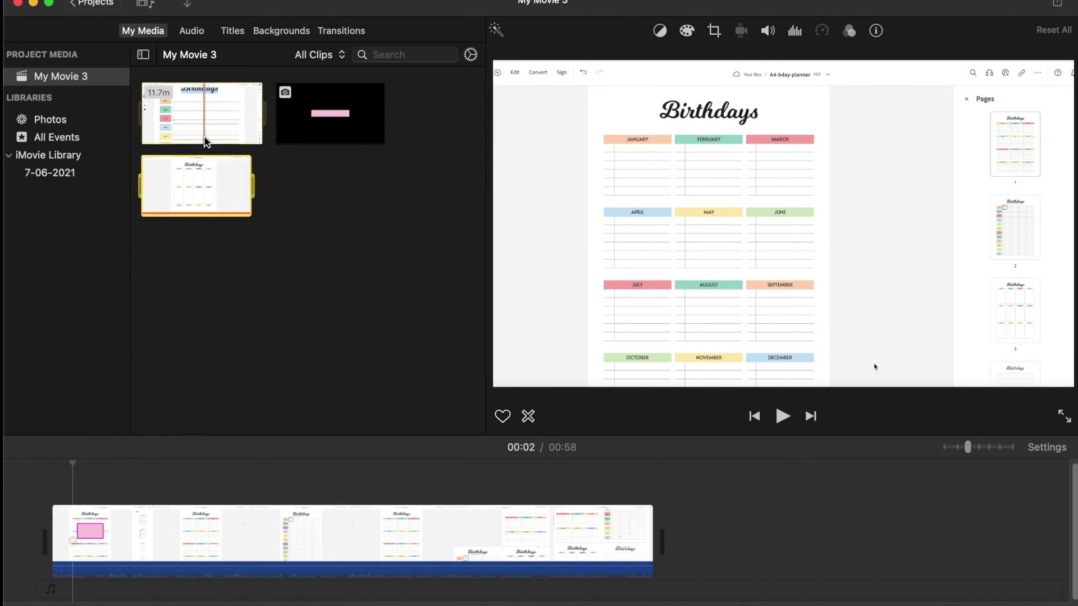
Delete the original 11.7-minute screen recording from the iMovie library
right_click(220, 136)
click(308, 304)
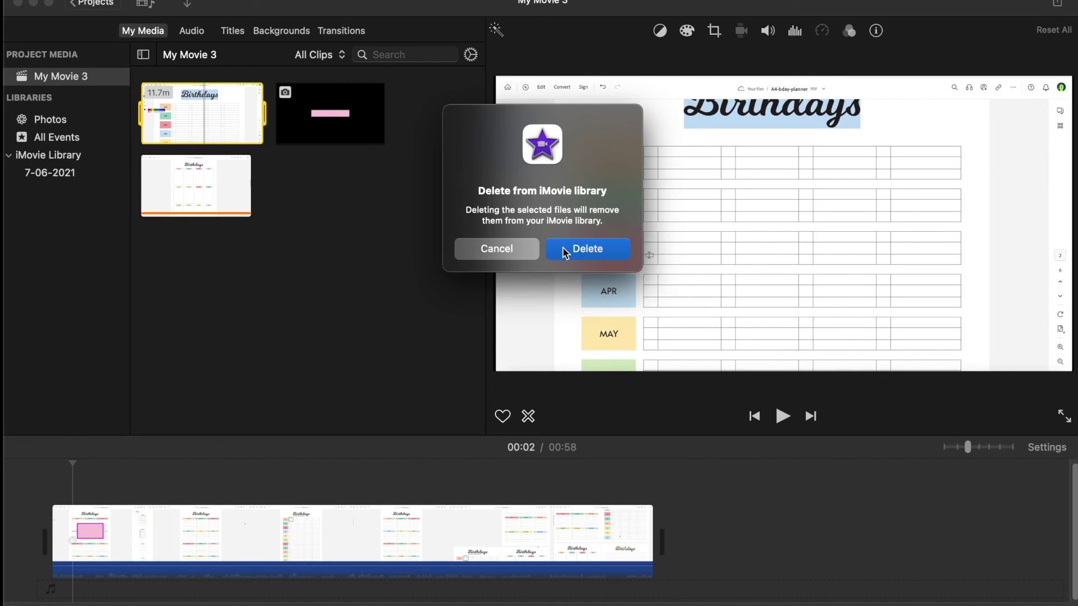
click(565, 253)
Add the pink image above the exported video as a Picture in Picture overlay and place it beside the March column
drag(223, 118, 84, 476)
click(99, 493)
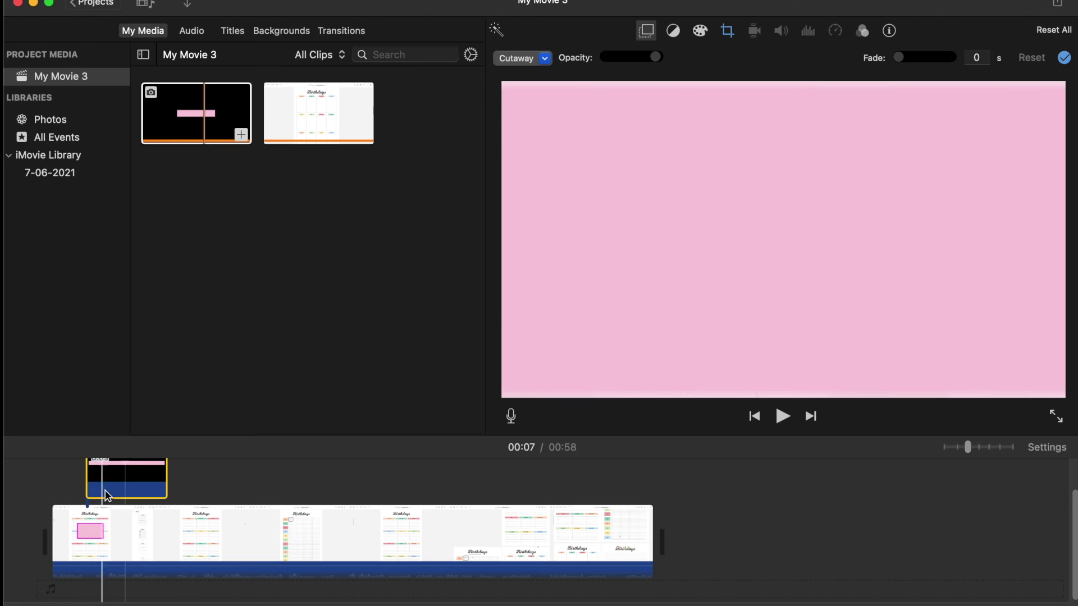
click(544, 58)
click(544, 124)
drag(854, 153, 863, 230)
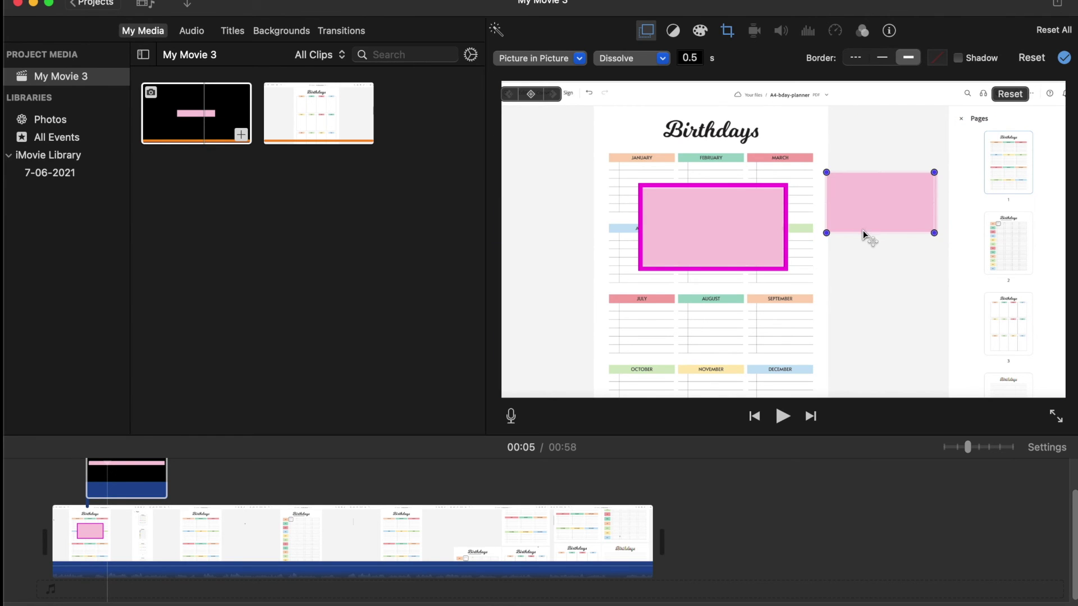
Clear the overlay's Dissolve duration, give it a thick black border and move it over the middle of the magenta-bordered box
click(663, 59)
click(696, 58)
key(BackSpace)
key(BackSpace)
key(BackSpace)
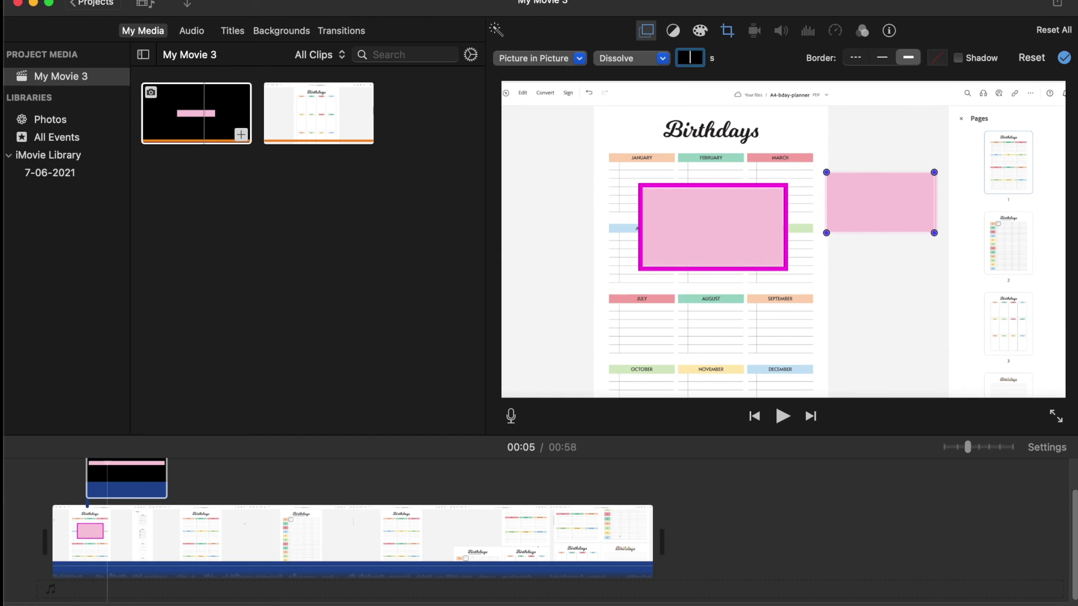
click(902, 61)
drag(898, 200, 754, 204)
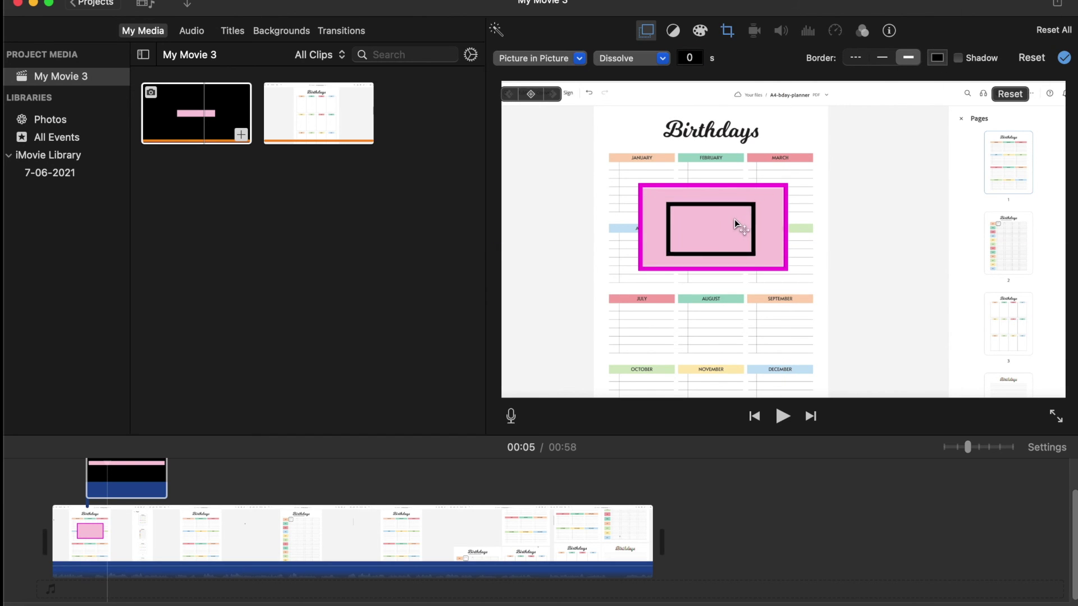
Change the overlay's fill from pink to yellow with colour correction and play the overlay section
click(699, 32)
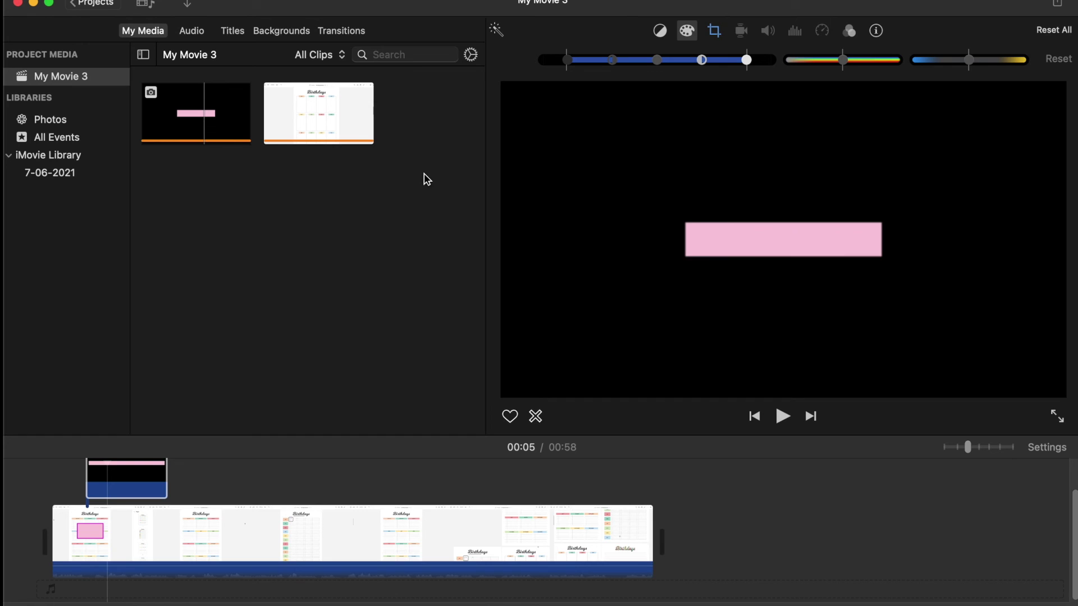
click(74, 510)
key(space)
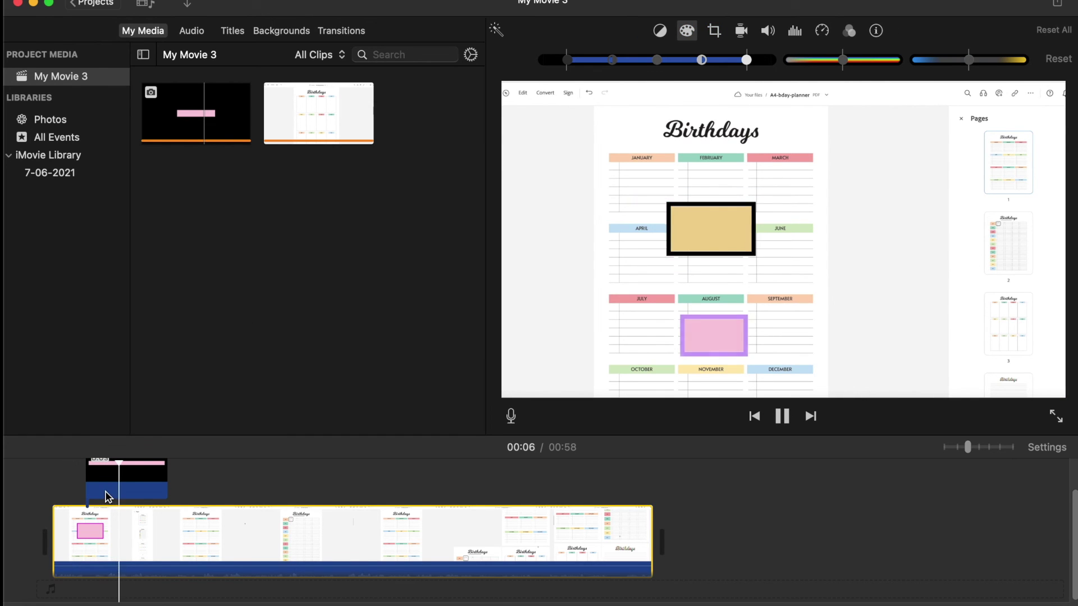
key(space)
Shorten the yellow overlay from its end to about a fifth of its length and play the section again
click(152, 486)
drag(166, 486, 99, 487)
click(75, 509)
key(space)
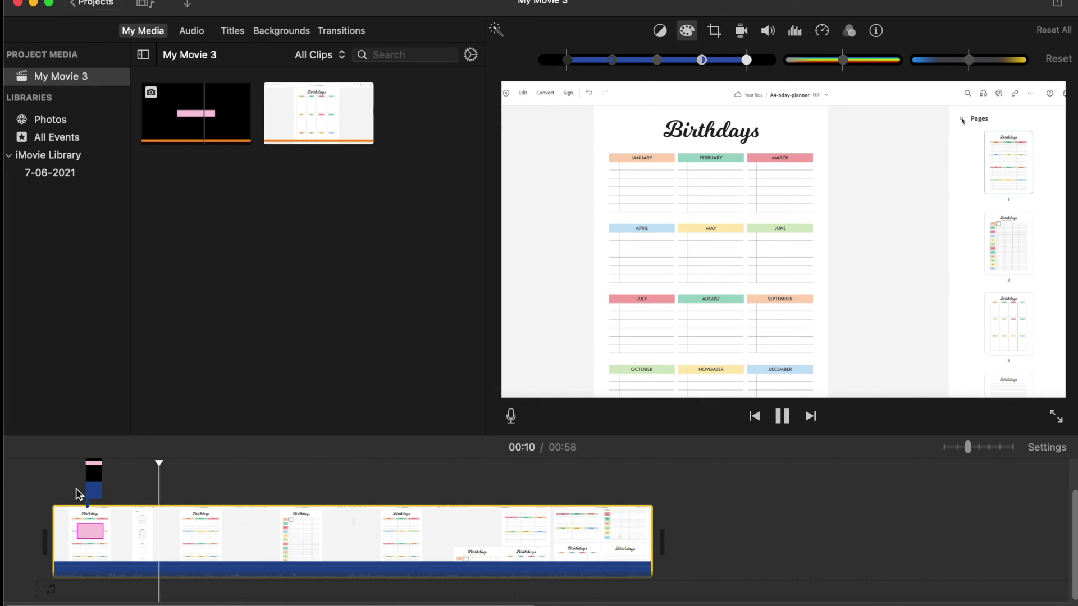
Open the sharing options for the movie
click(96, 1)
mouse_move(159, 228)
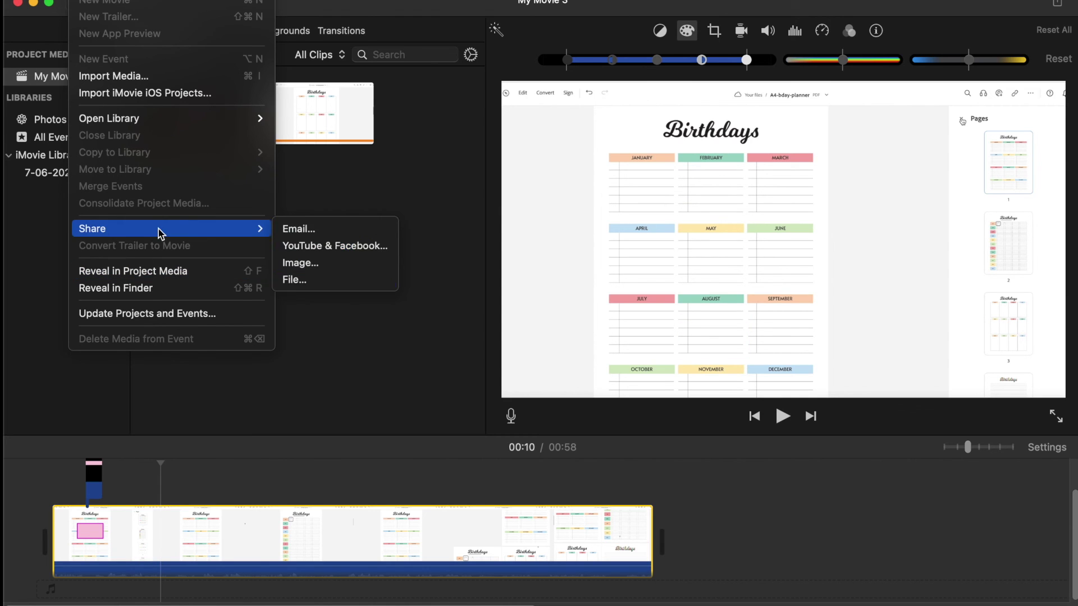